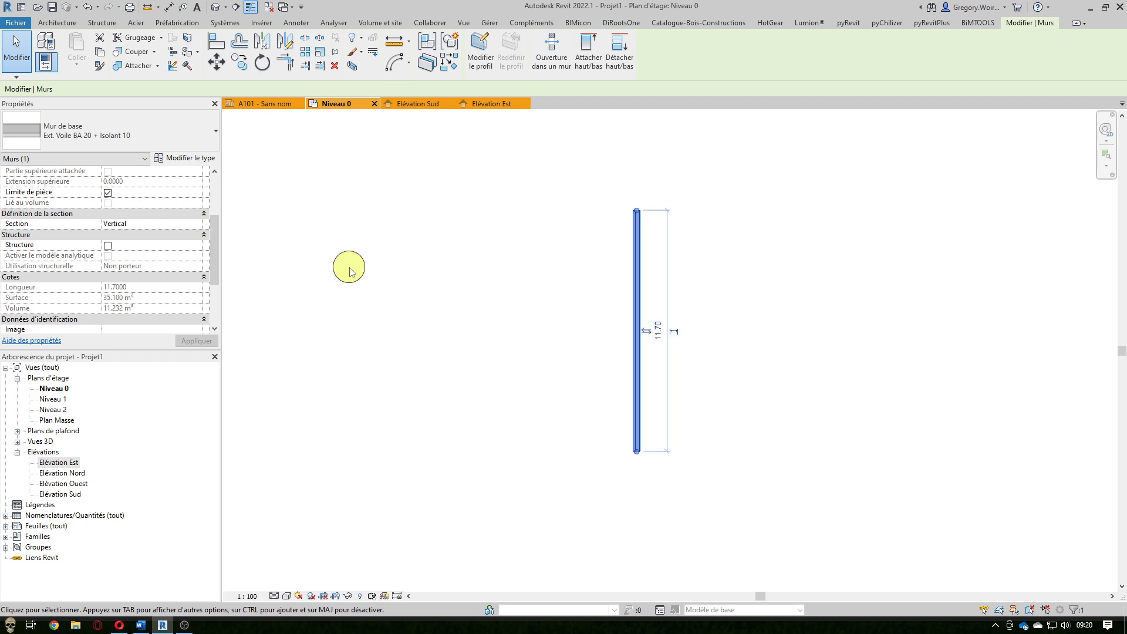
# Inspect the selected wall in the Elévation Sud and Elévation Est views and return to the Niveau 0 plan.
pyautogui.click(424, 104)
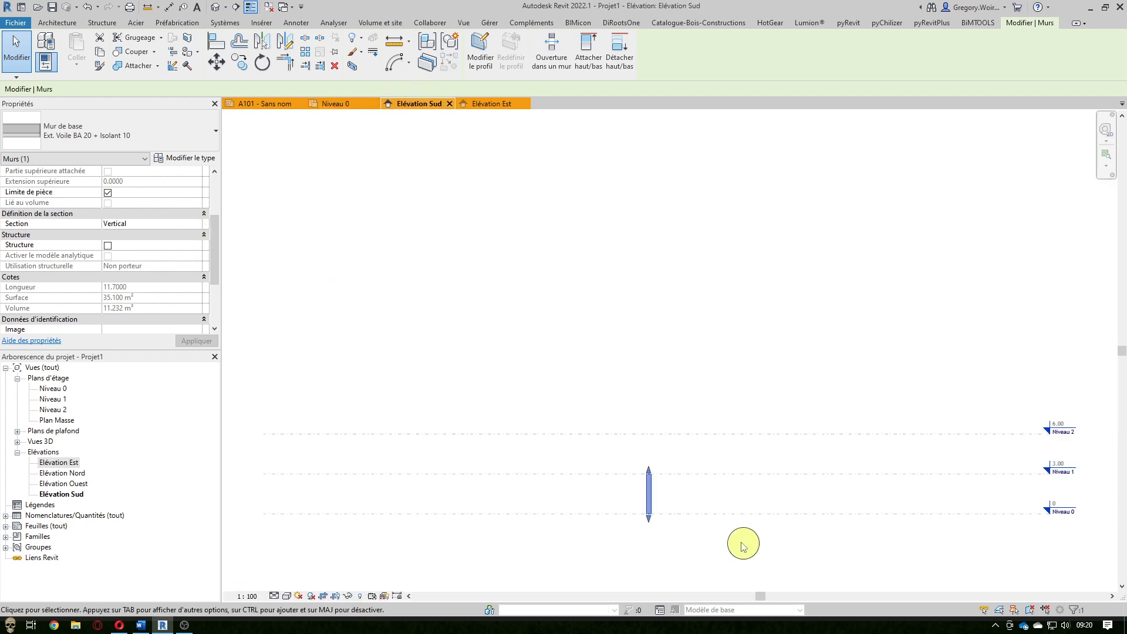
pyautogui.scroll(4, 722, 549)
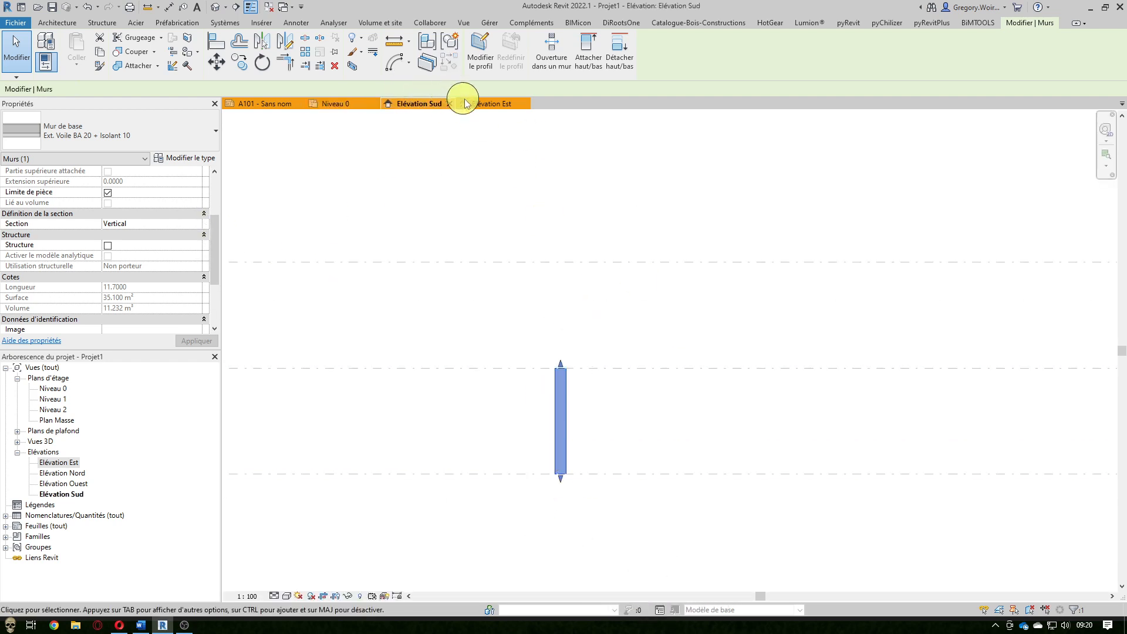
pyautogui.click(488, 104)
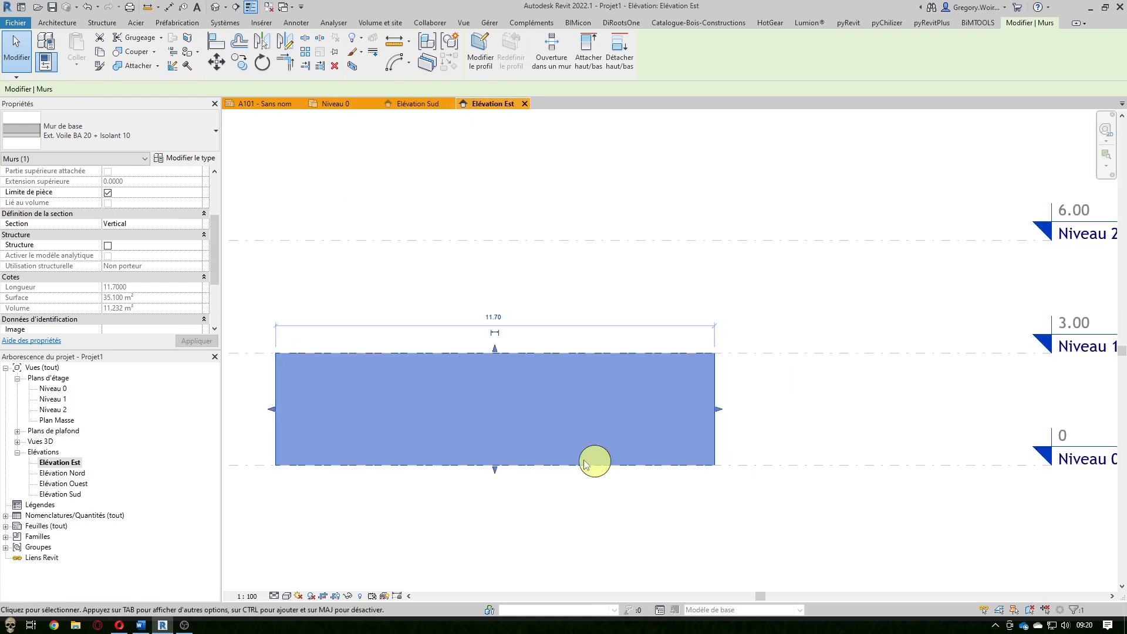
pyautogui.click(339, 106)
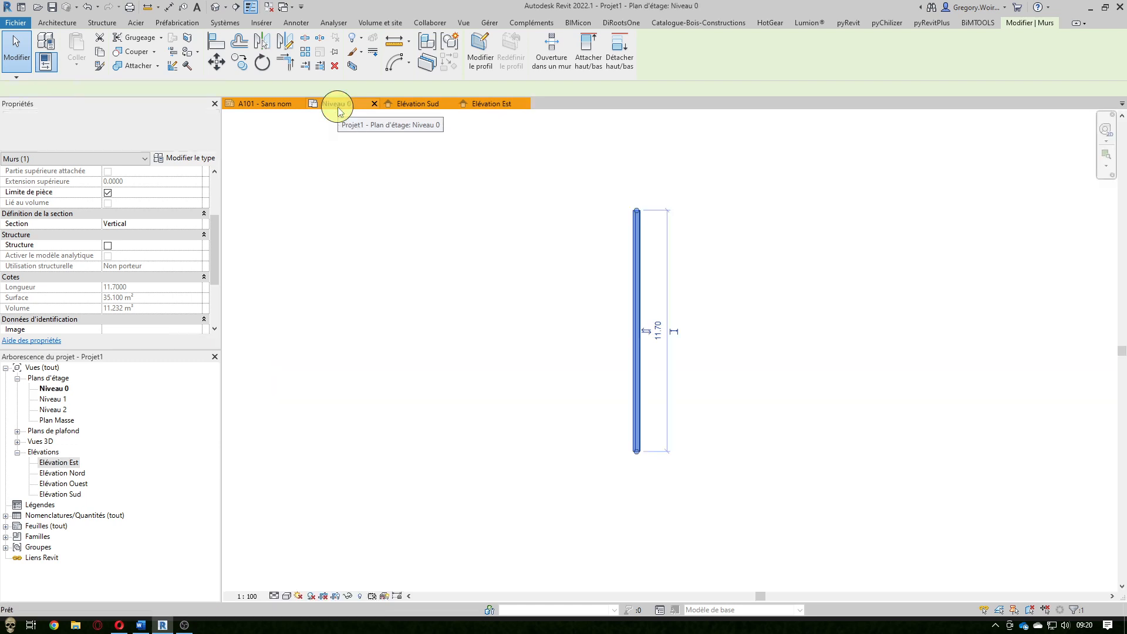
# Set the selected wall's section to Inclinée with an angle of 15° from the vertical, and deselect the wall.
pyautogui.click(199, 224)
pyautogui.click(197, 224)
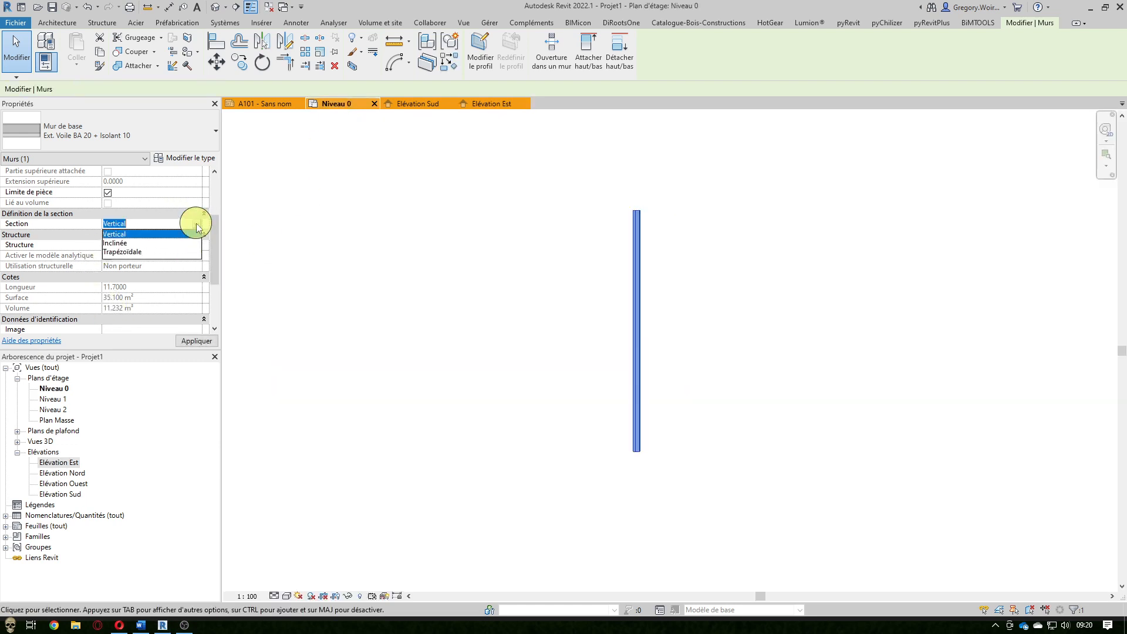
pyautogui.click(138, 245)
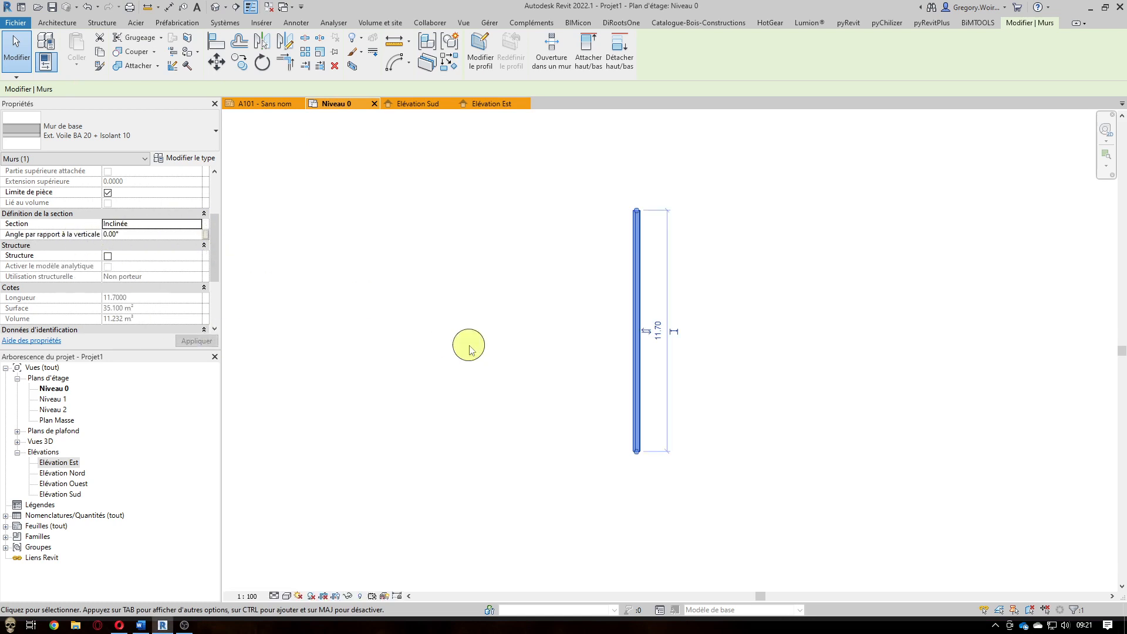
pyautogui.click(157, 235)
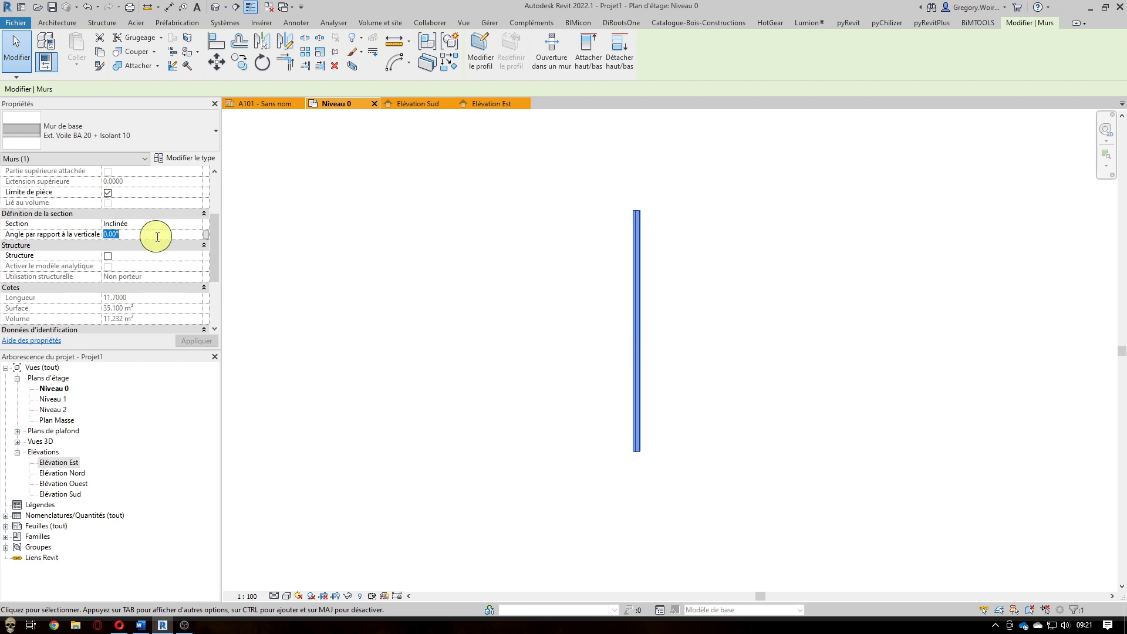
pyautogui.click(139, 233)
pyautogui.write('15')
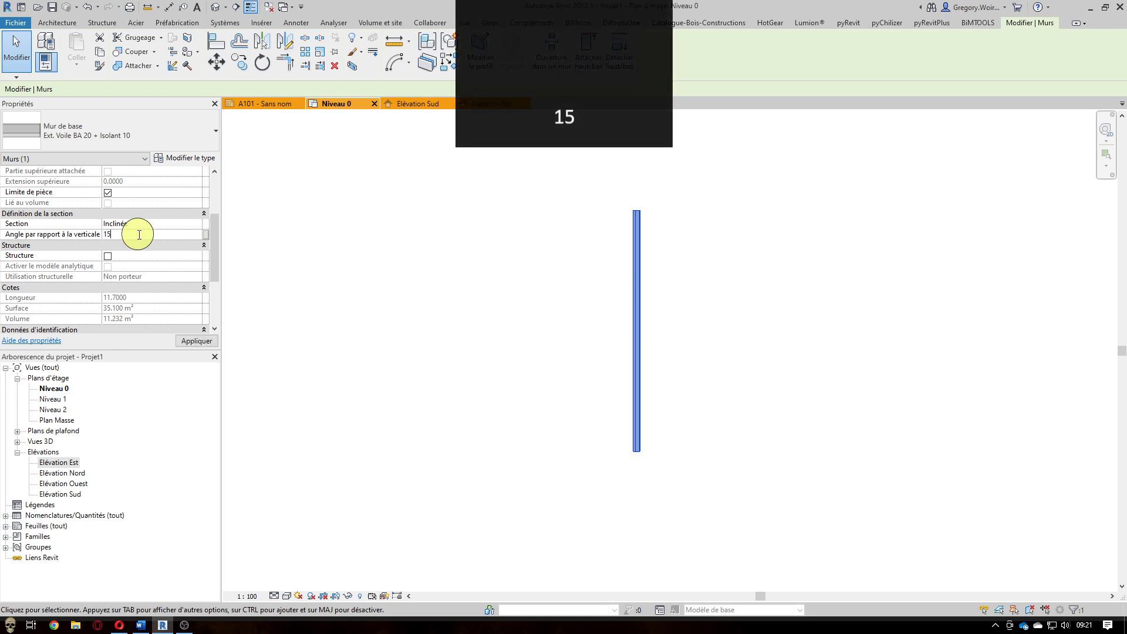
pyautogui.click(192, 341)
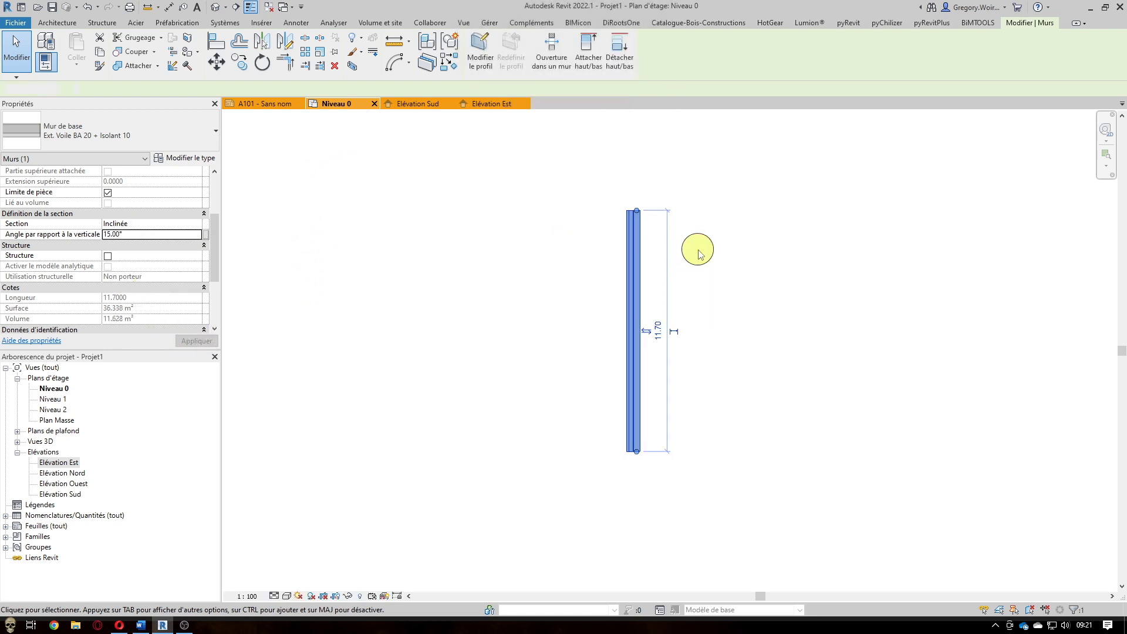
pyautogui.click(681, 238)
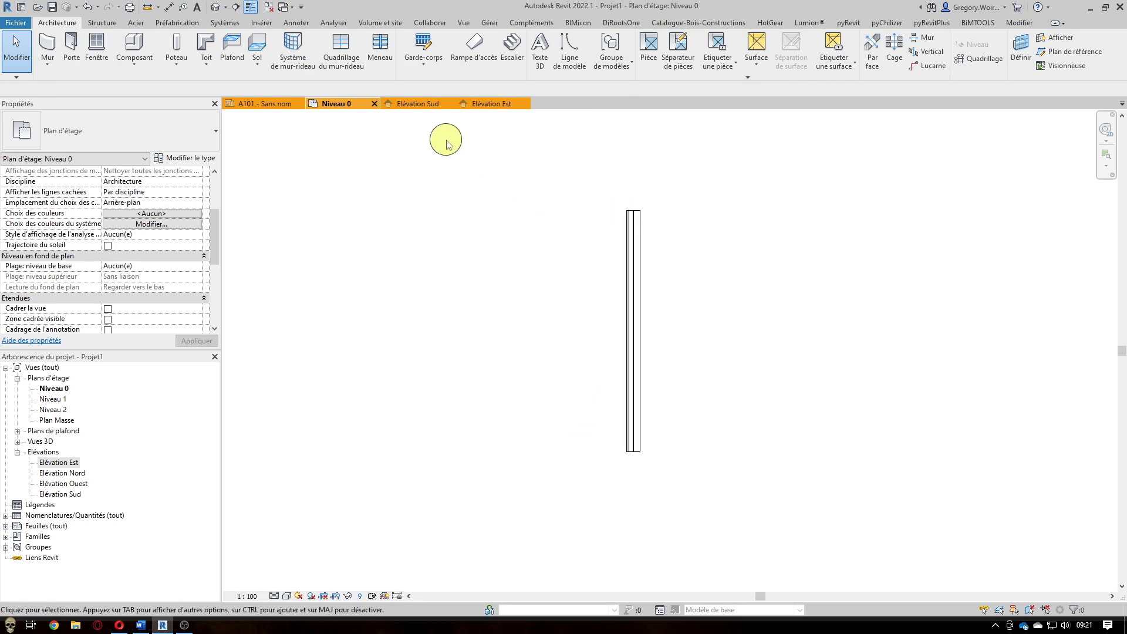
# Inspect the inclined wall in the Elévation Est and Elévation Sud views, selecting it in Elévation Sud.
pyautogui.click(515, 105)
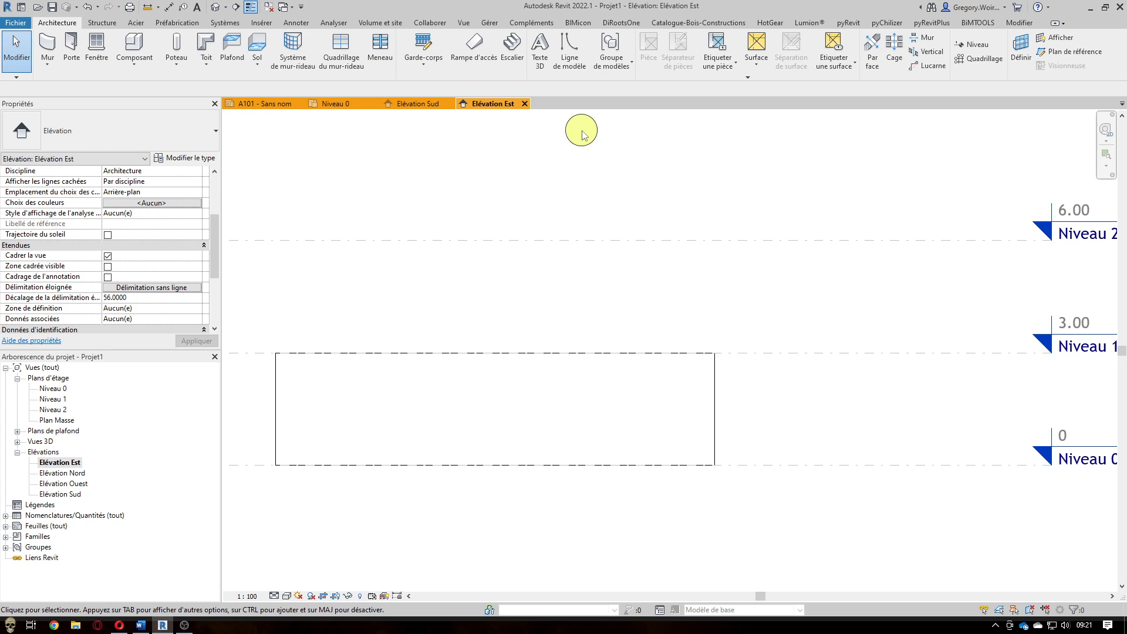
pyautogui.click(428, 107)
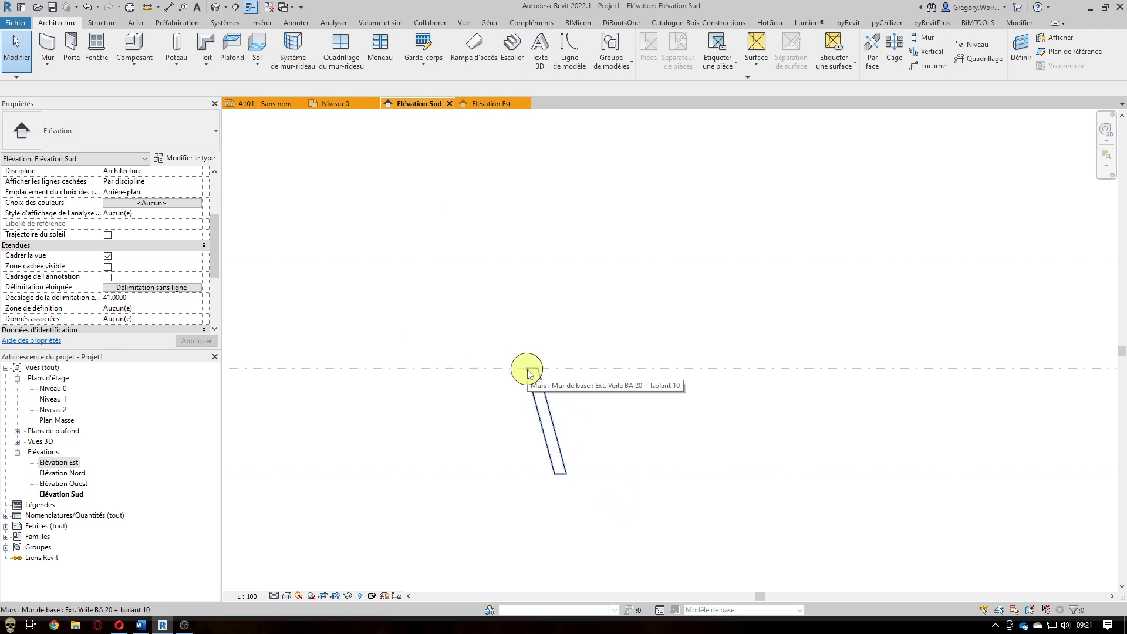
pyautogui.click(538, 411)
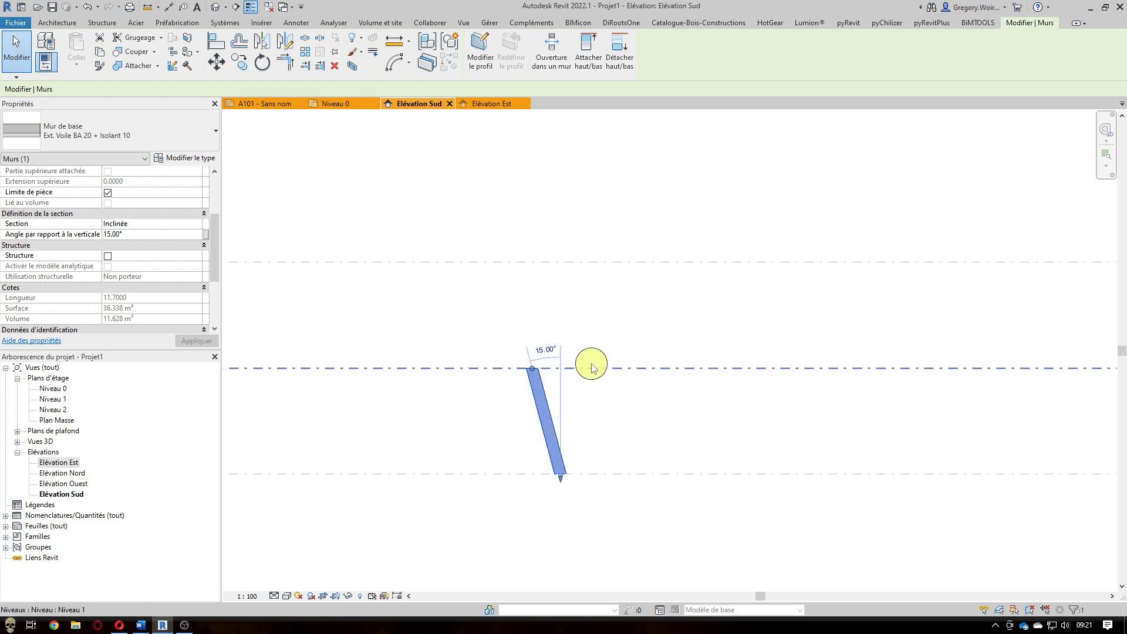
# Set the inclined wall's angle from the vertical to -15° and deselect the wall.
pyautogui.click(125, 234)
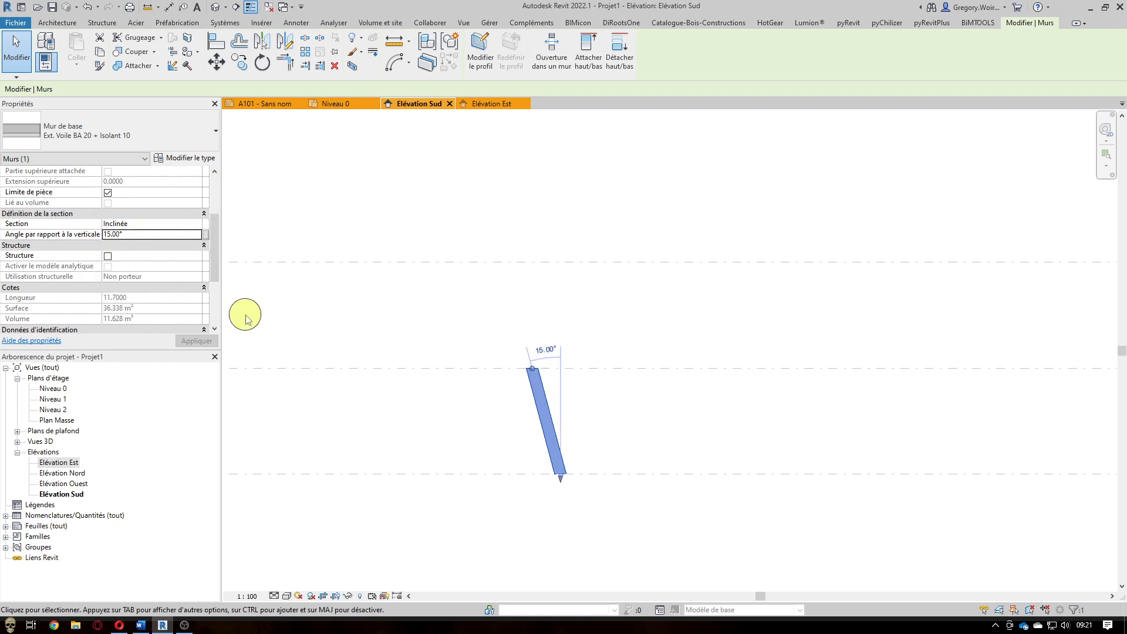
pyautogui.click(120, 235)
pyautogui.press('Home')
pyautogui.write('-')
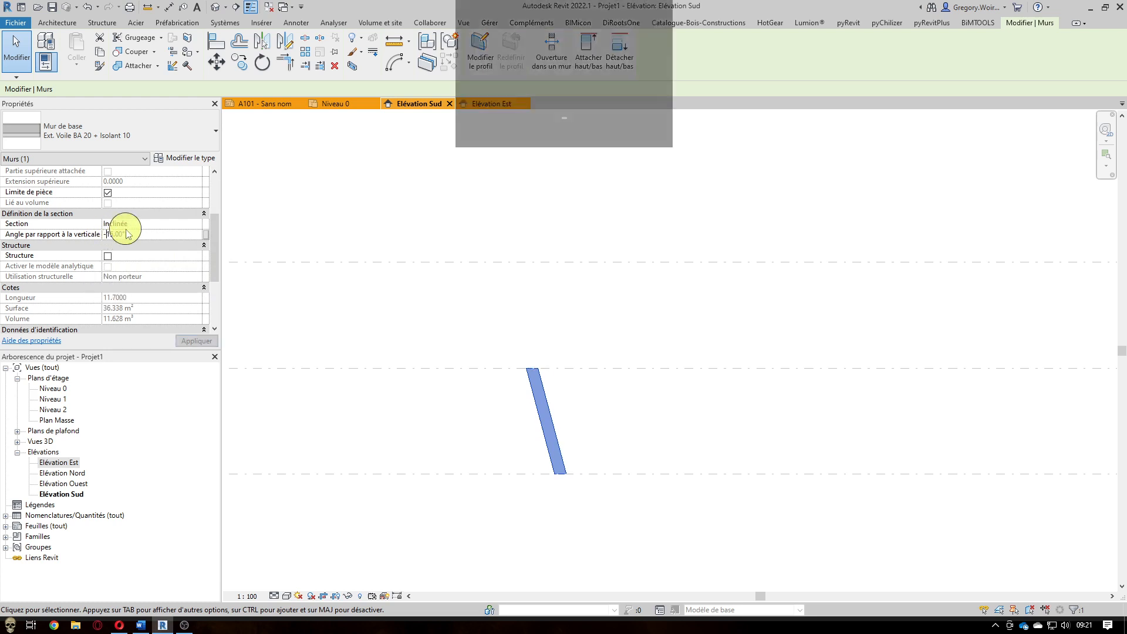
pyautogui.click(196, 342)
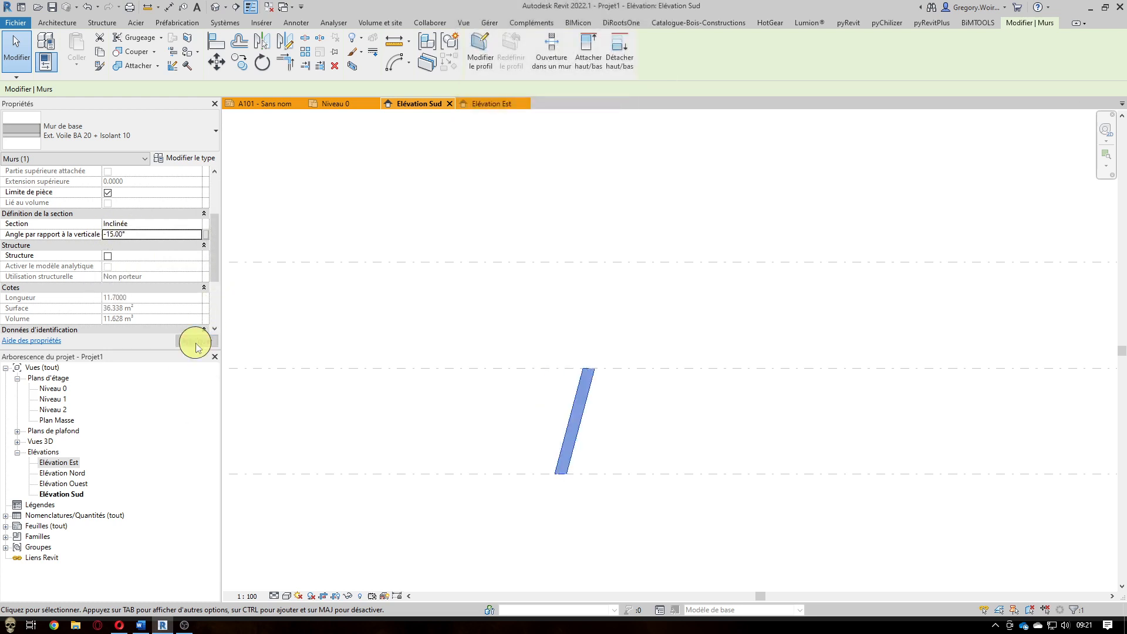
pyautogui.click(341, 300)
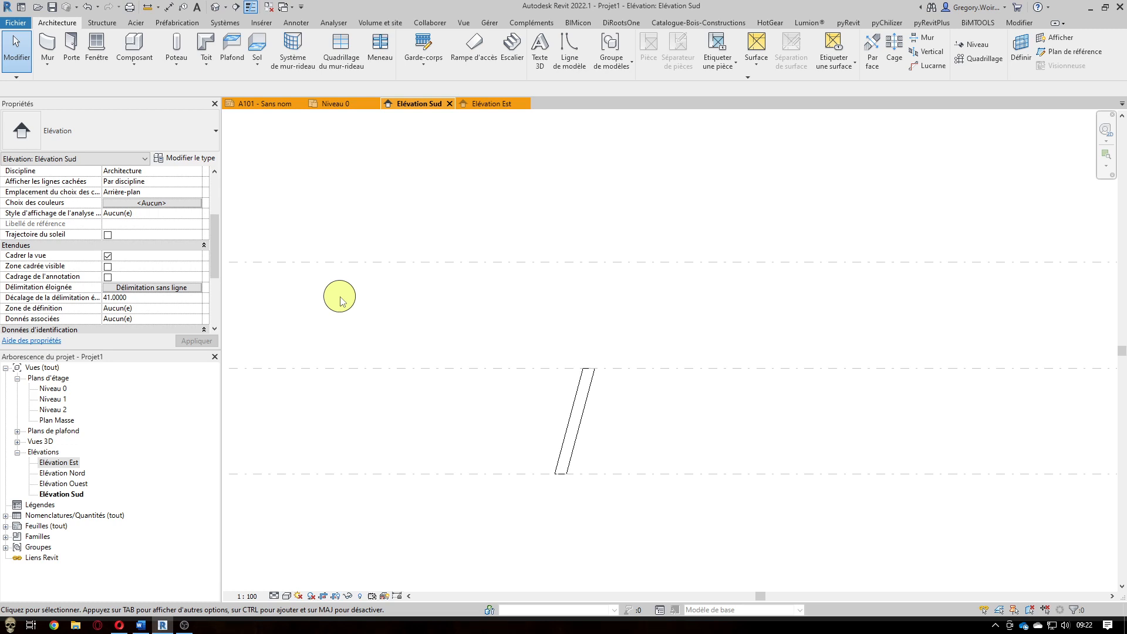
# Try to change the inclined wall's section to Trapézoïdale.
pyautogui.click(574, 402)
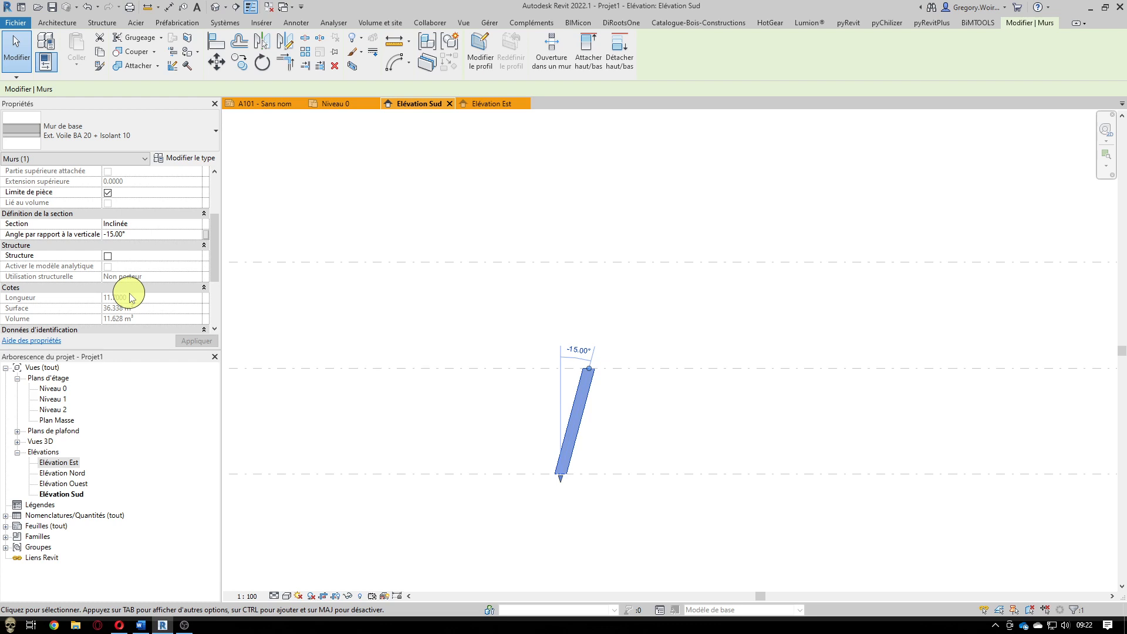
pyautogui.click(200, 224)
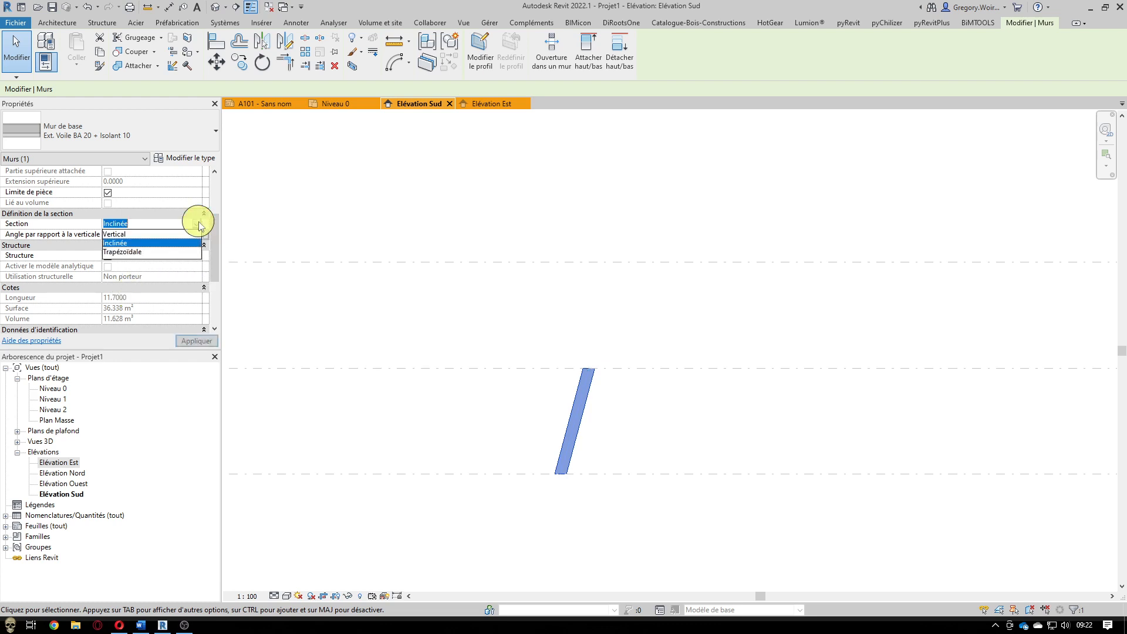
pyautogui.click(144, 252)
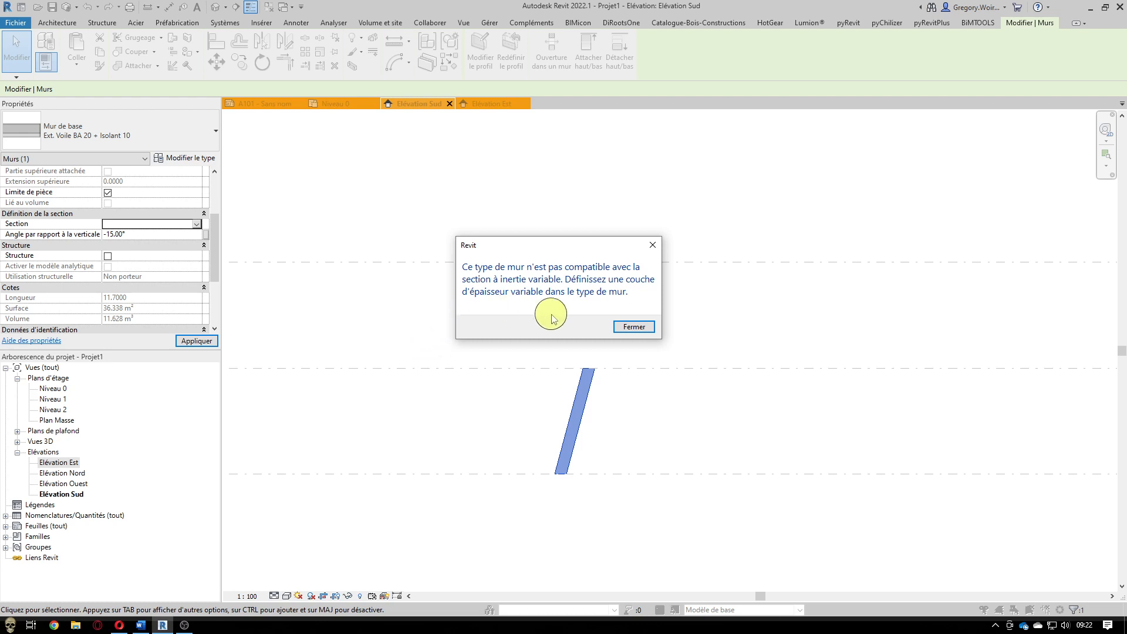
pyautogui.click(638, 332)
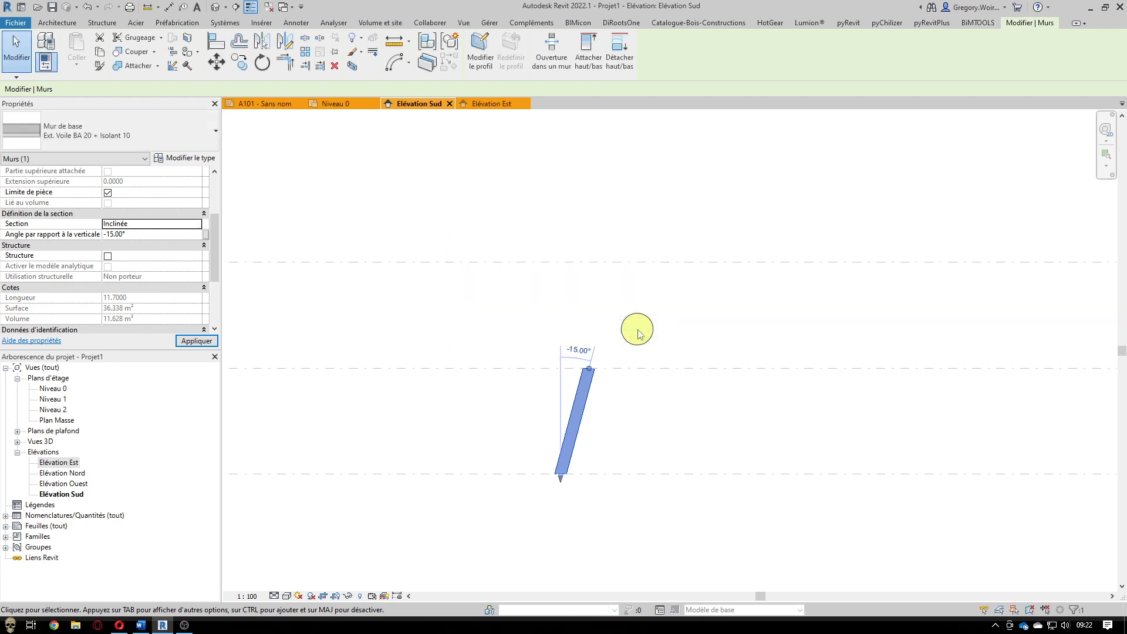
# Set the inclined wall's section back to Vertical.
pyautogui.click(200, 227)
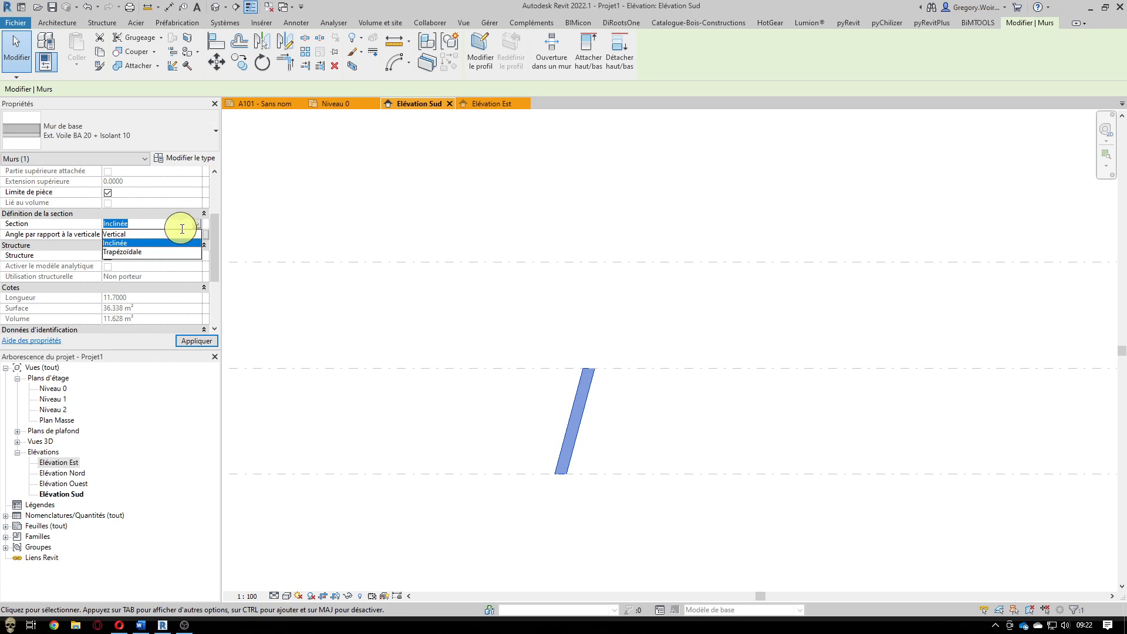
pyautogui.click(176, 234)
pyautogui.click(197, 340)
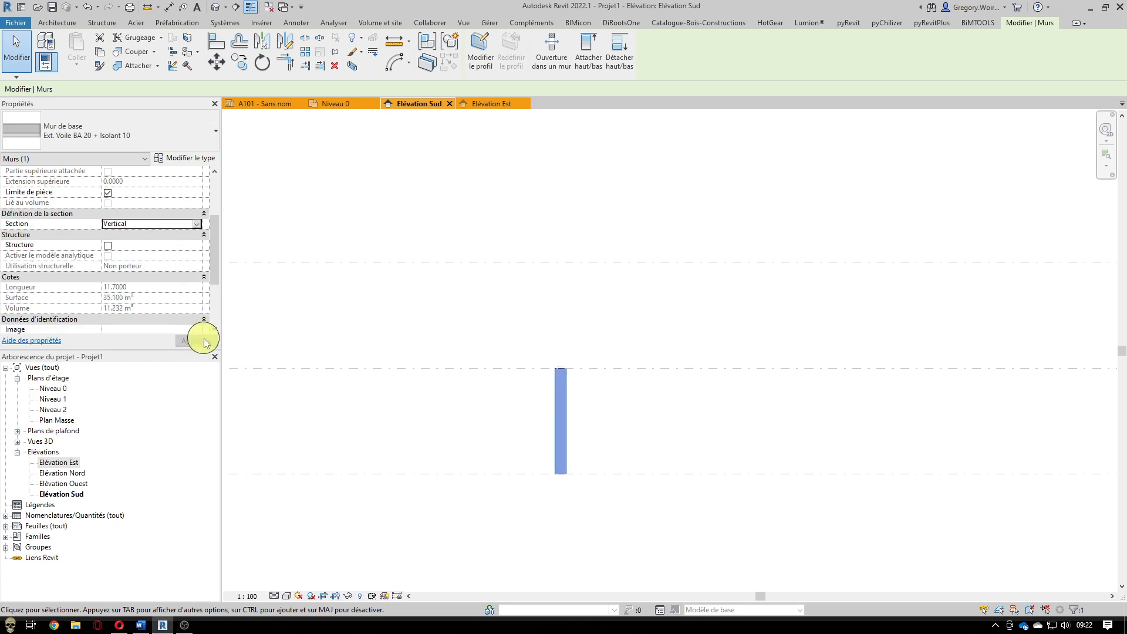
# Edit the wall type's structure to make the Porteur/Ossature layer in Maçonnerie - Voile BA variable in thickness.
pyautogui.click(187, 159)
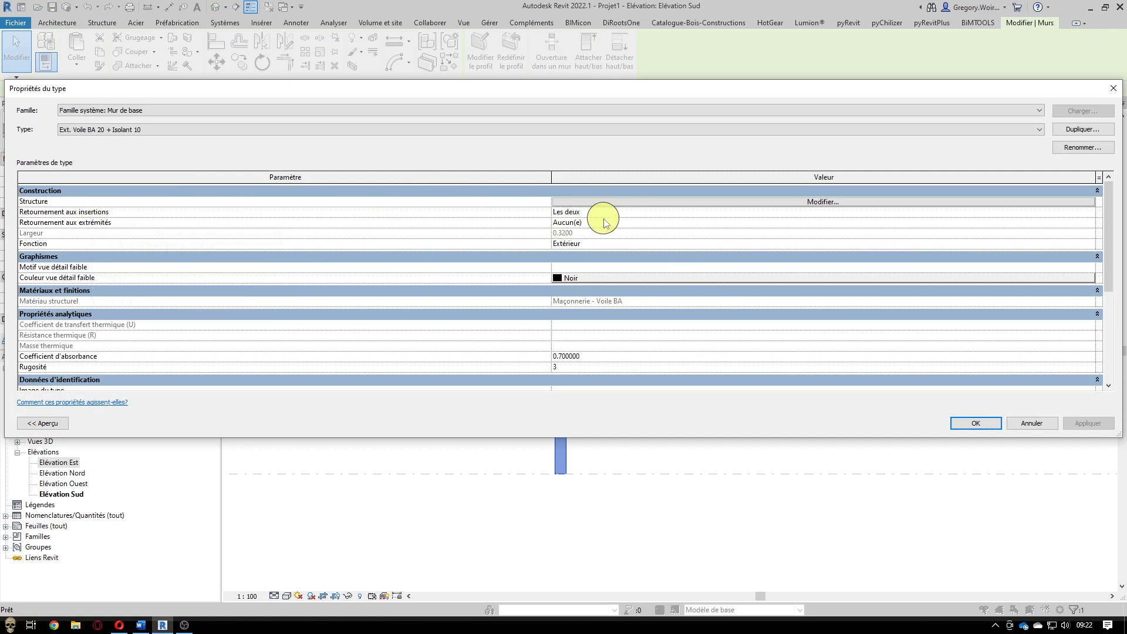
pyautogui.click(808, 203)
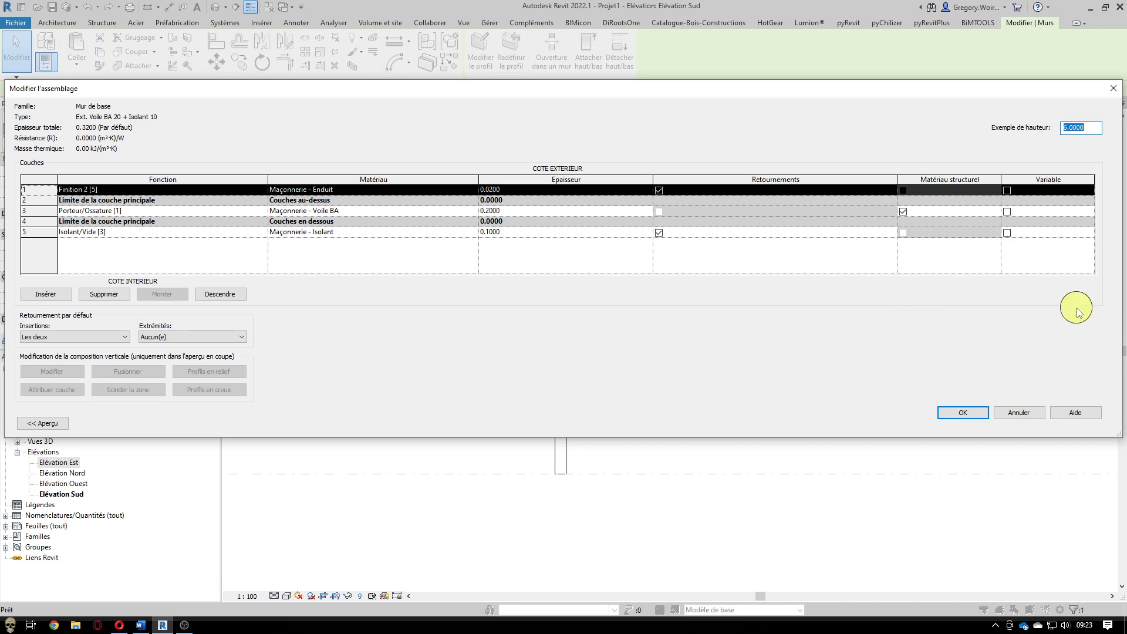
pyautogui.click(1008, 211)
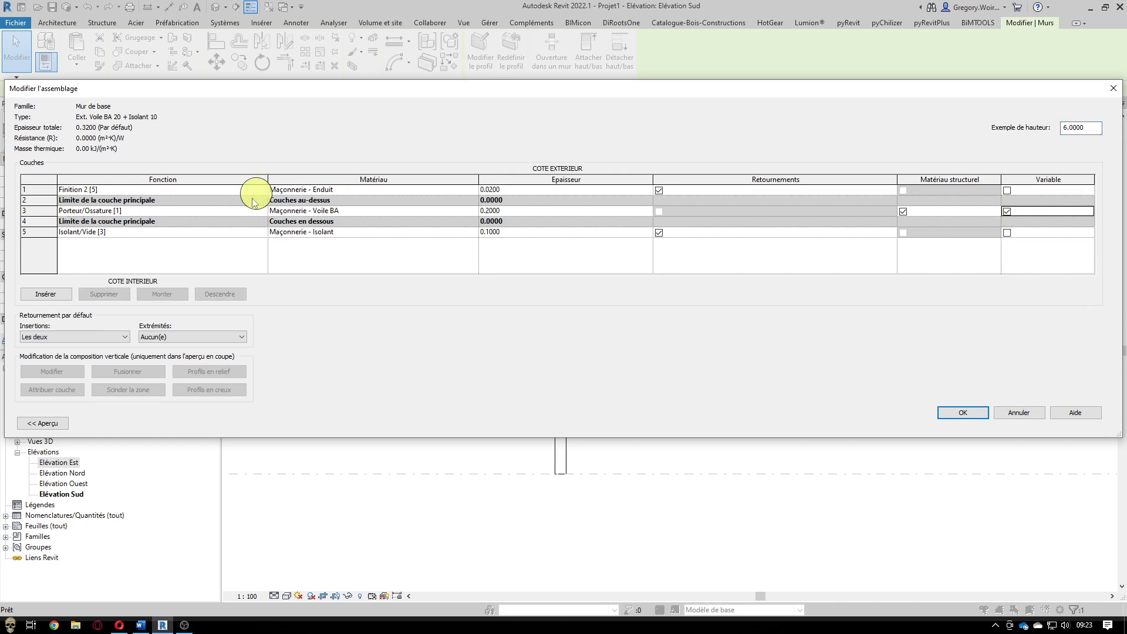
pyautogui.click(978, 413)
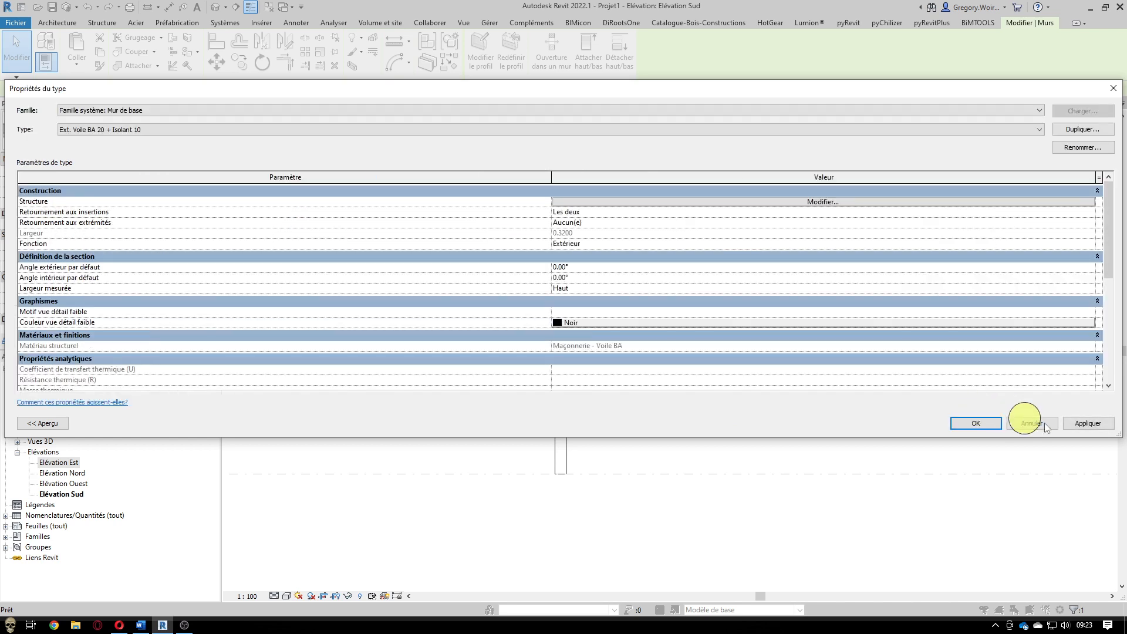
pyautogui.click(1097, 427)
pyautogui.click(976, 423)
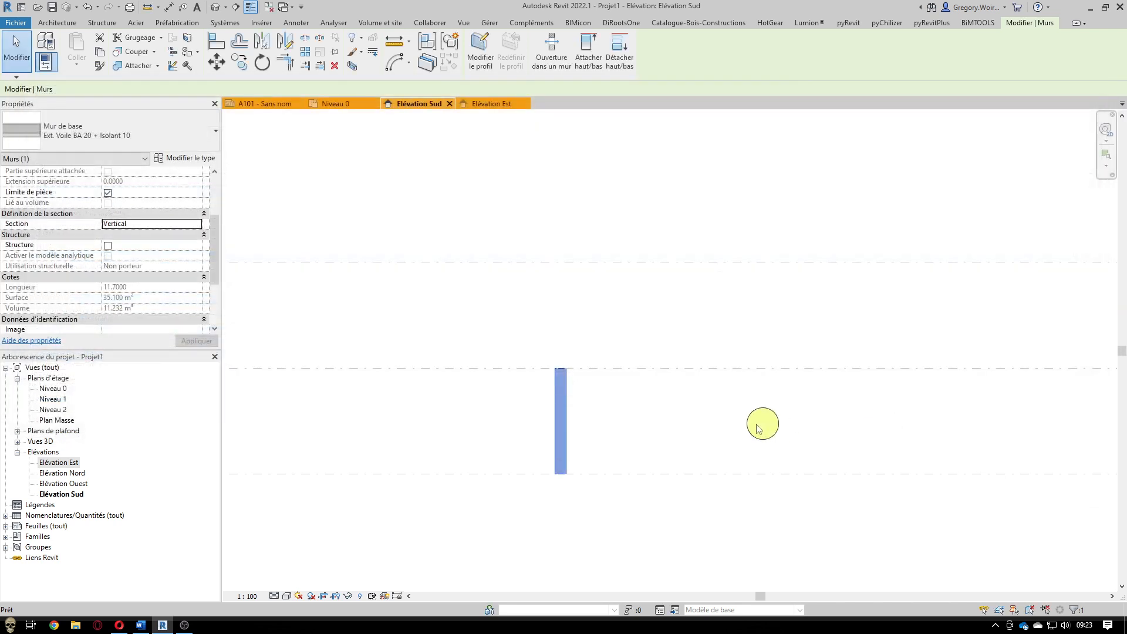
# Set the wall's section to Trapézoïdale and enable its angle overrides, widening the properties area to read the full labels.
pyautogui.click(199, 226)
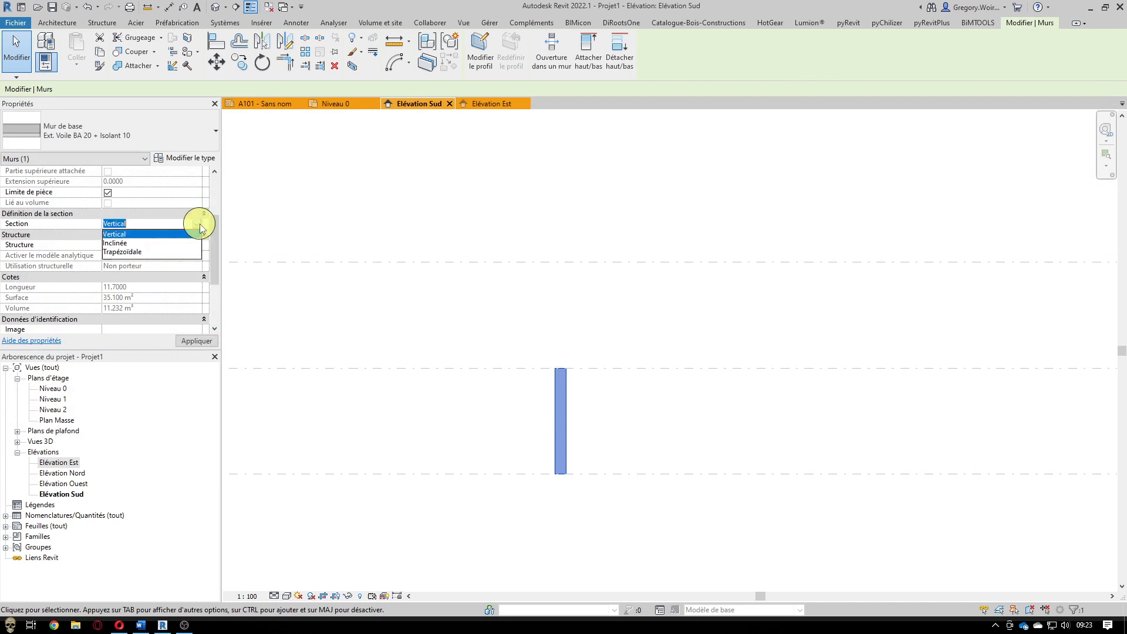
pyautogui.click(130, 253)
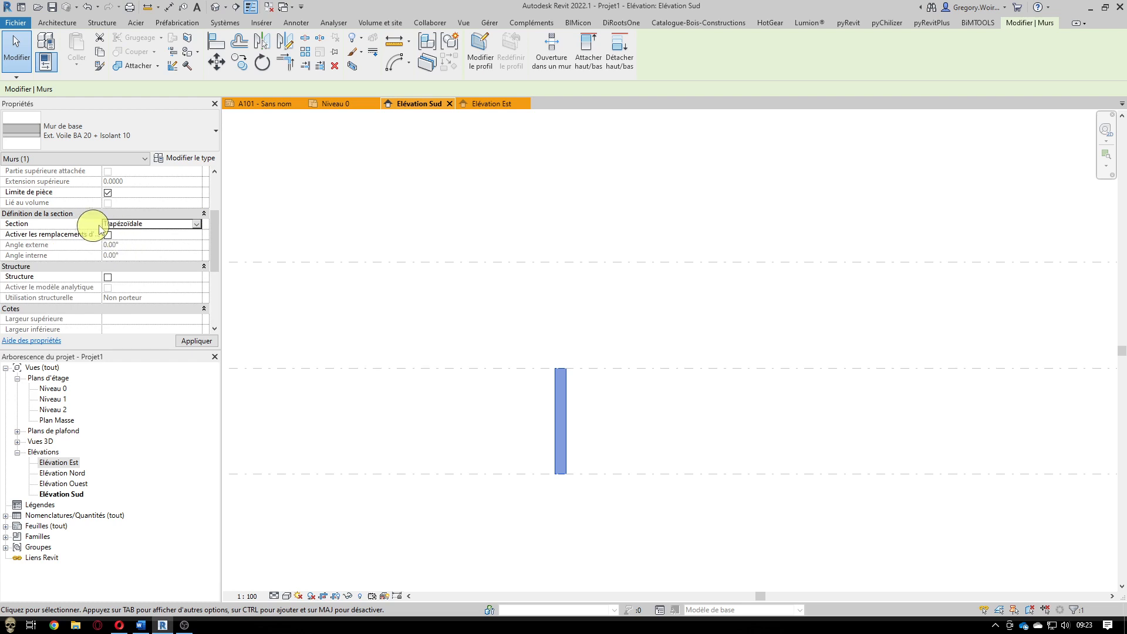
pyautogui.moveTo(221, 202); pyautogui.dragTo(313, 218)
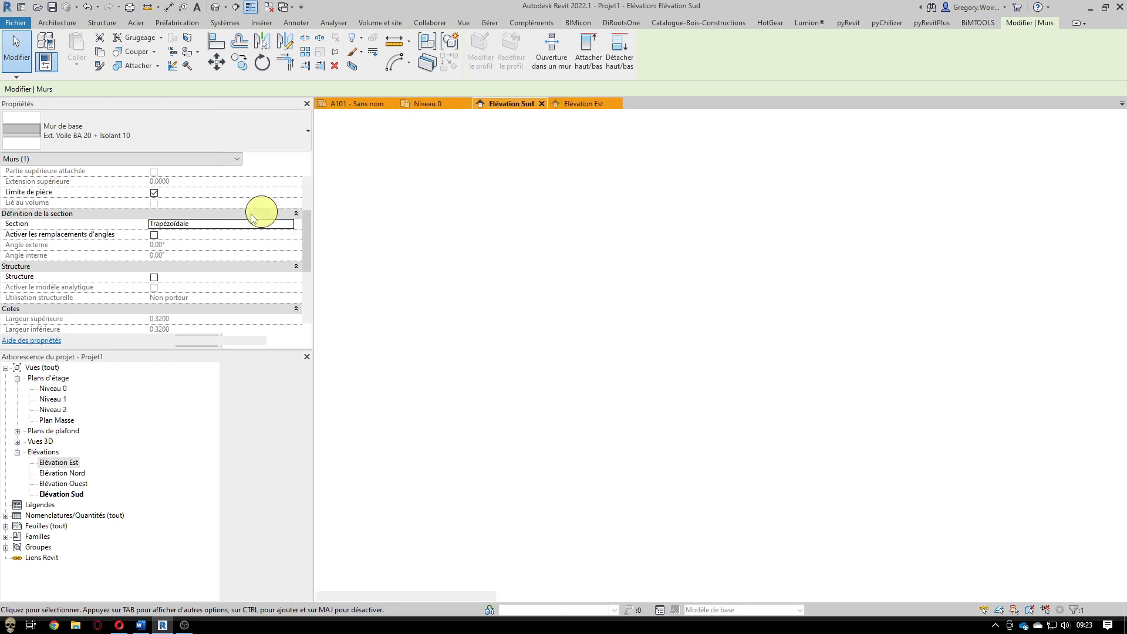
pyautogui.click(155, 236)
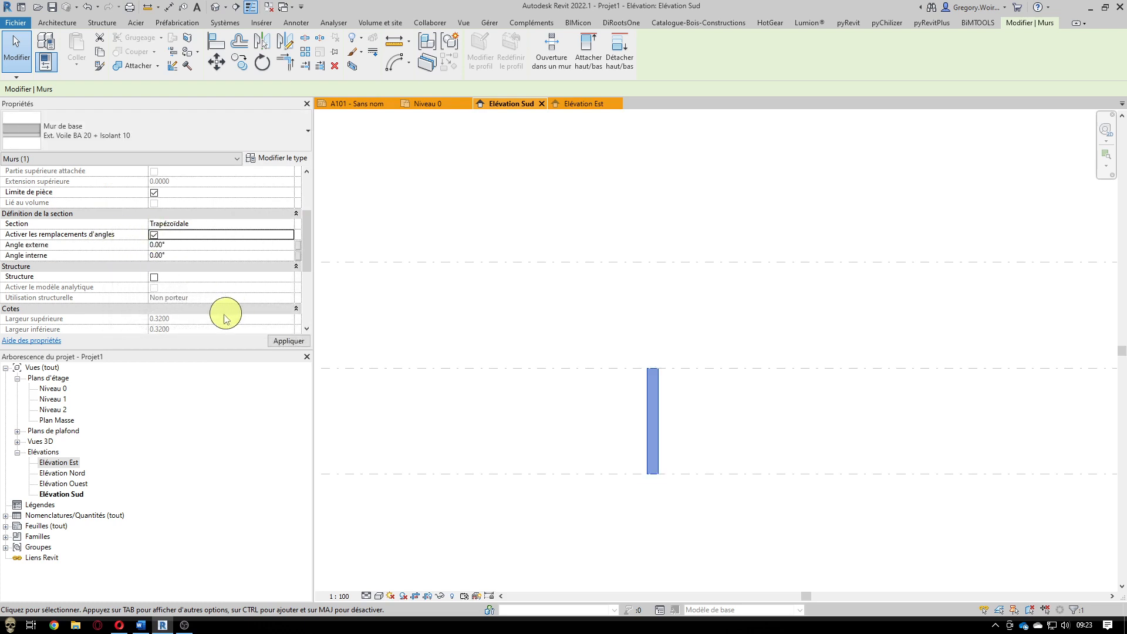
# Set the trapezoidal wall's external angle to 15°.
pyautogui.click(182, 245)
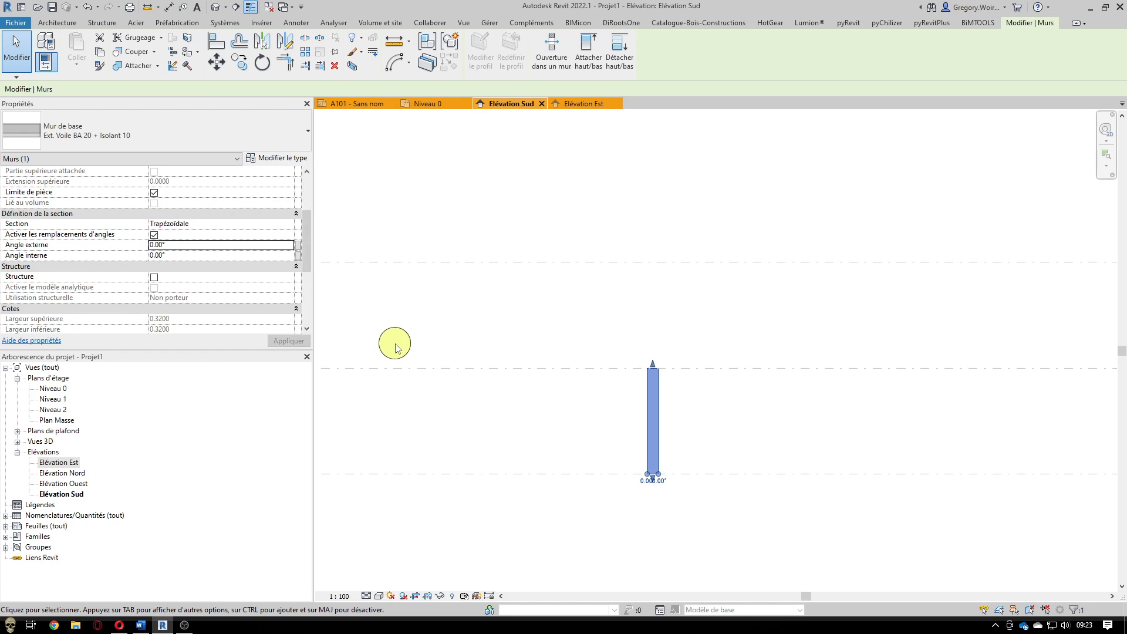
pyautogui.click(173, 246)
pyautogui.write('15')
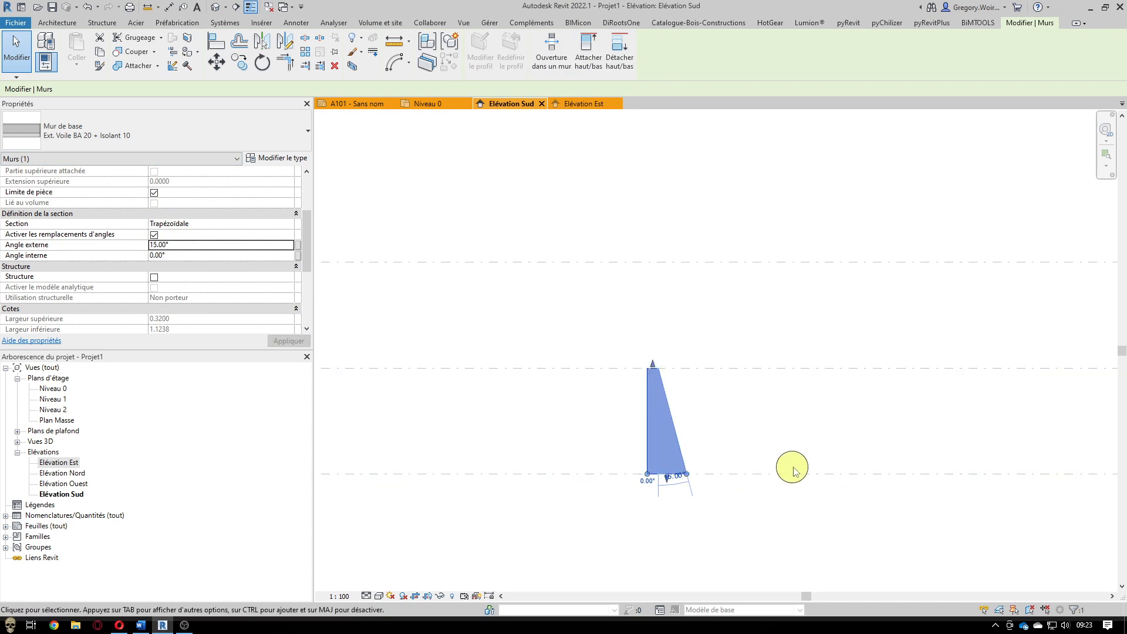
# Set the trapezoidal wall's internal angle to 10°.
pyautogui.click(186, 255)
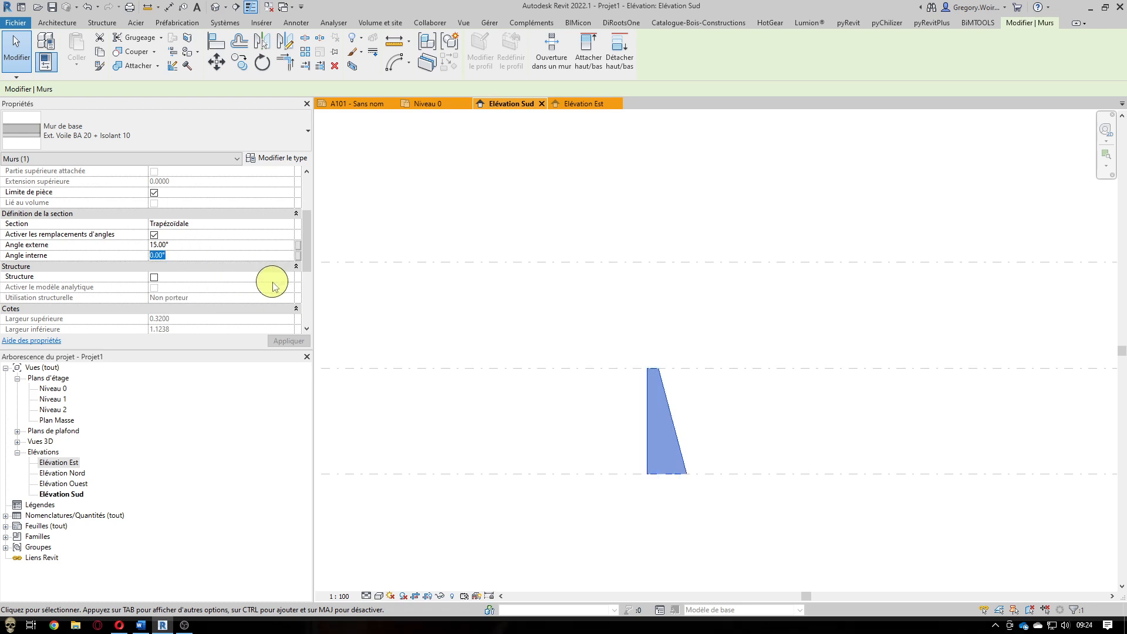
pyautogui.write('10')
pyautogui.click(283, 341)
pyautogui.click(455, 396)
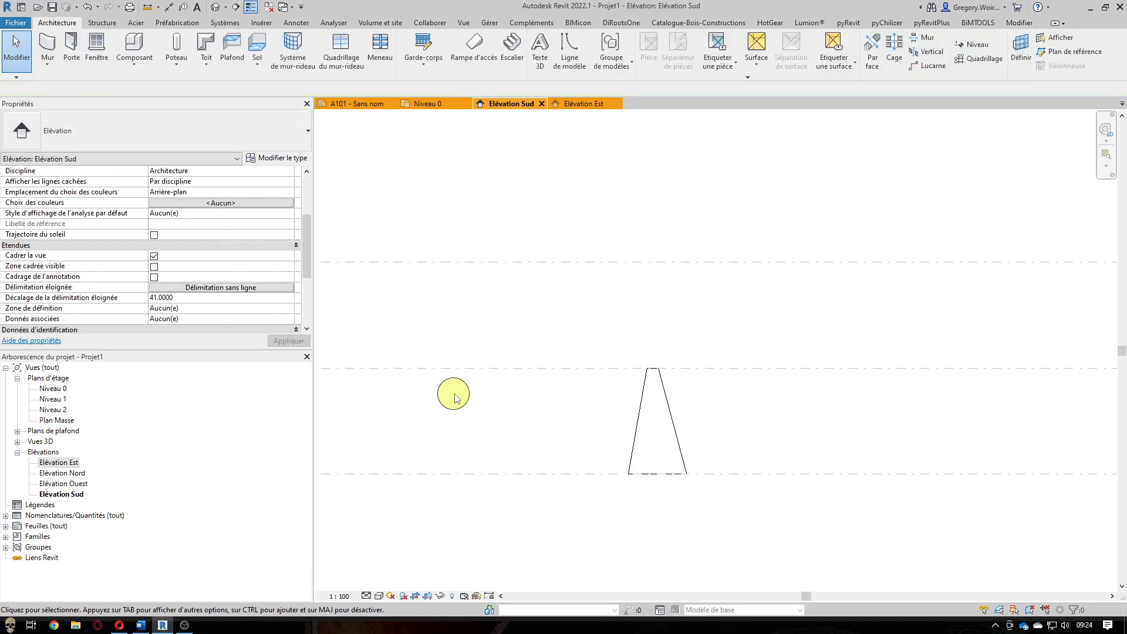
# Change the trapezoidal wall's internal angle to -10° so its inner face leans the same way as the outer face.
pyautogui.click(641, 431)
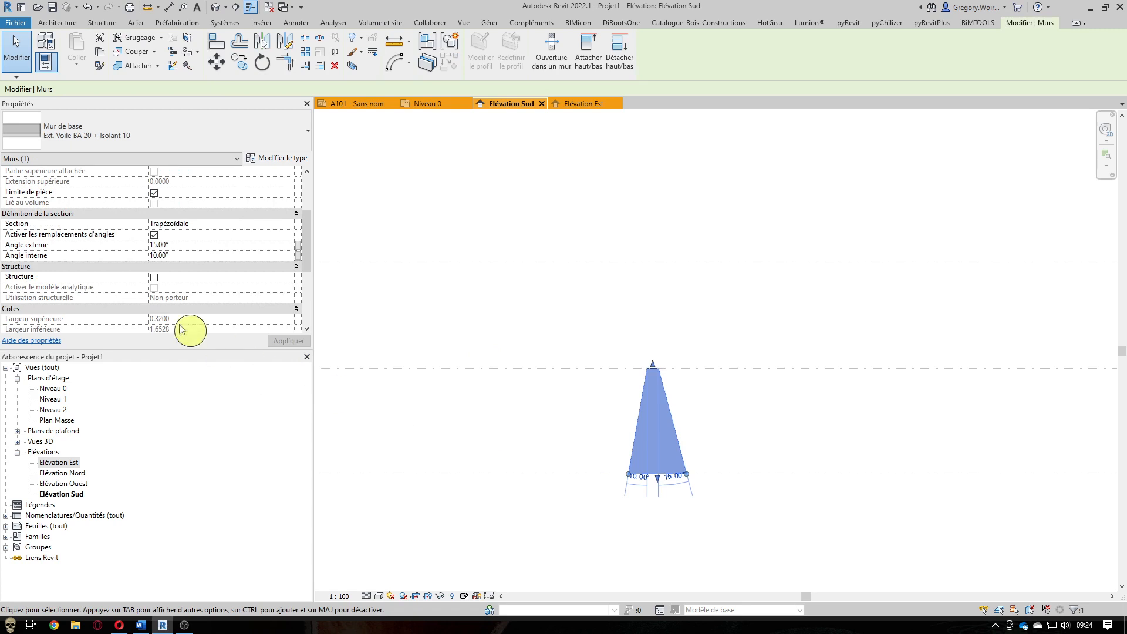
pyautogui.press('Tab')
pyautogui.click(151, 255)
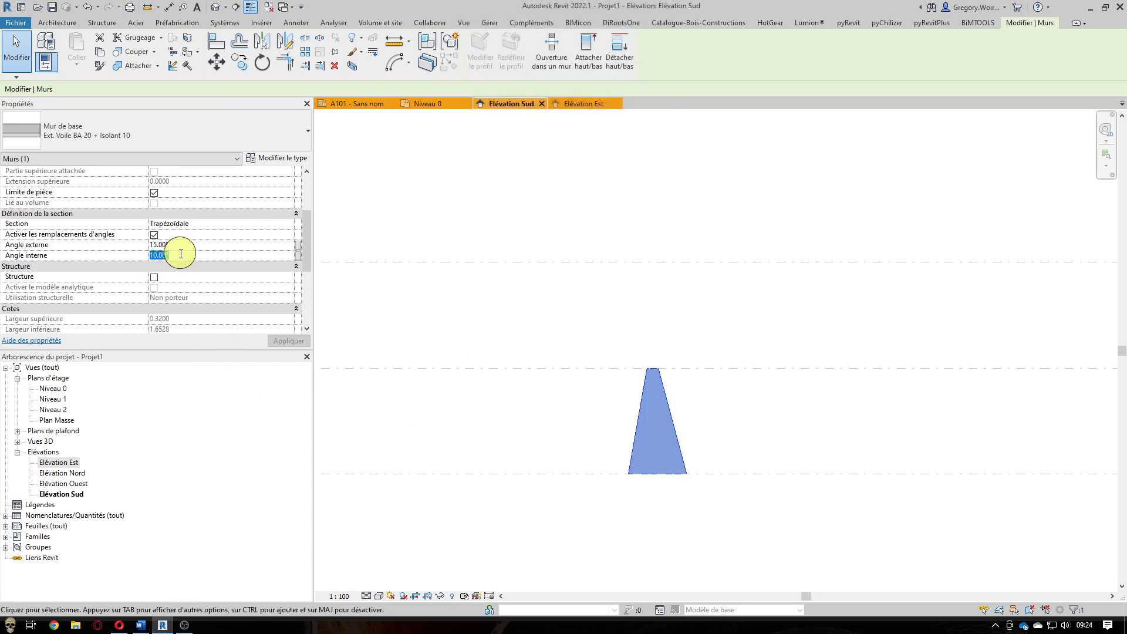
pyautogui.moveTo(149, 254); pyautogui.dragTo(151, 255)
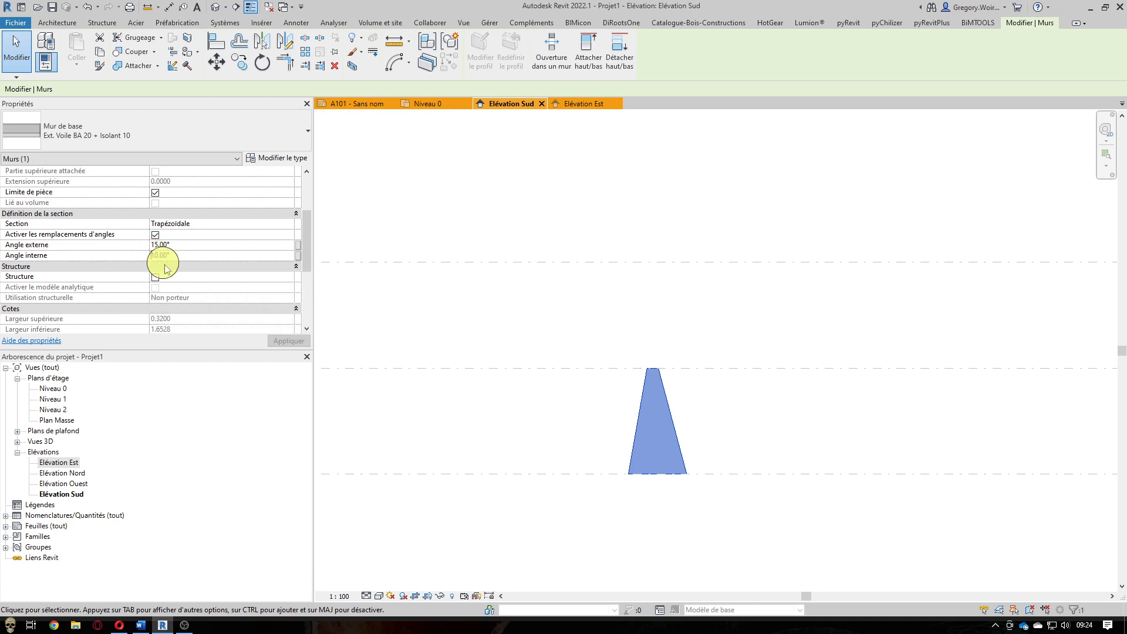
pyautogui.write('-')
pyautogui.click(291, 341)
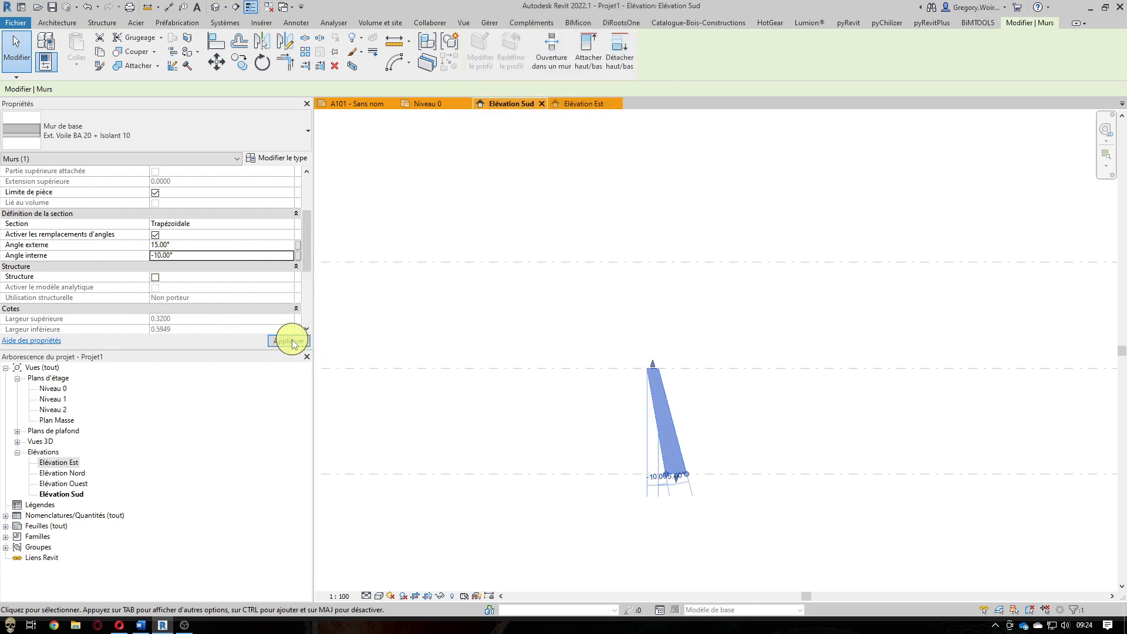
pyautogui.click(449, 412)
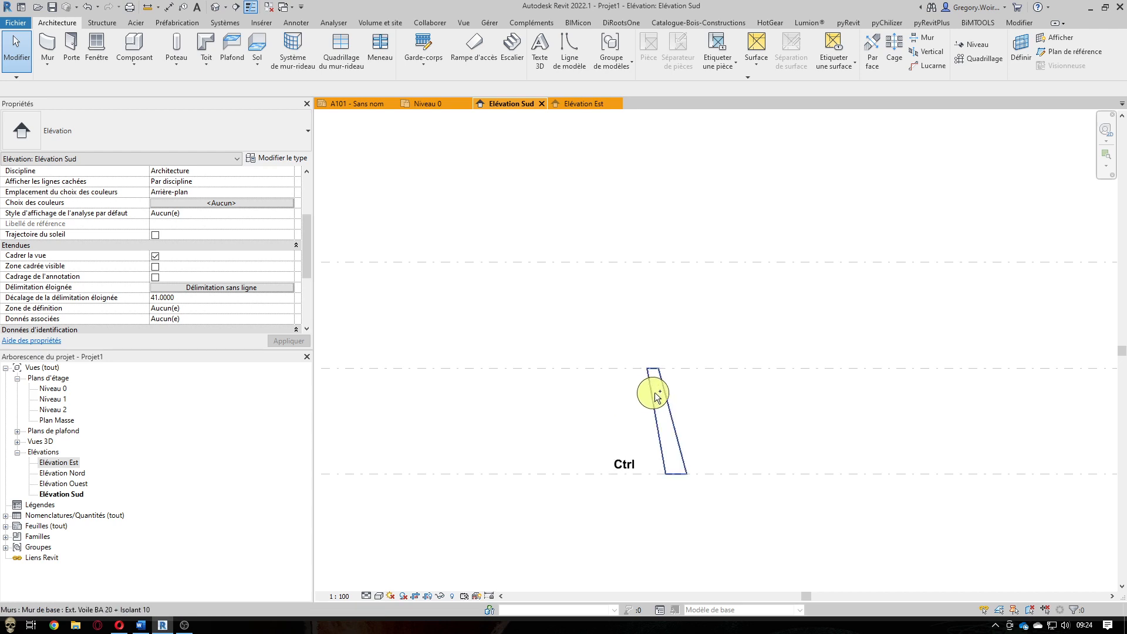
# Return the trapezoidal wall's section to Vertical and apply the change.
pyautogui.click(647, 398)
pyautogui.click(287, 224)
pyautogui.click(268, 241)
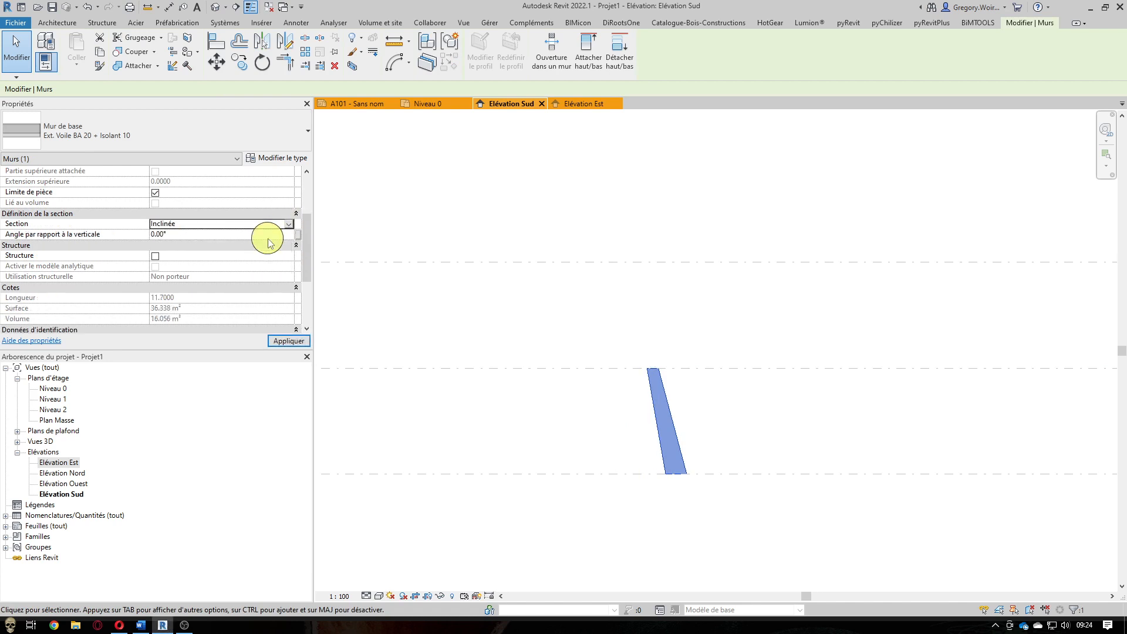
pyautogui.click(288, 225)
pyautogui.click(264, 234)
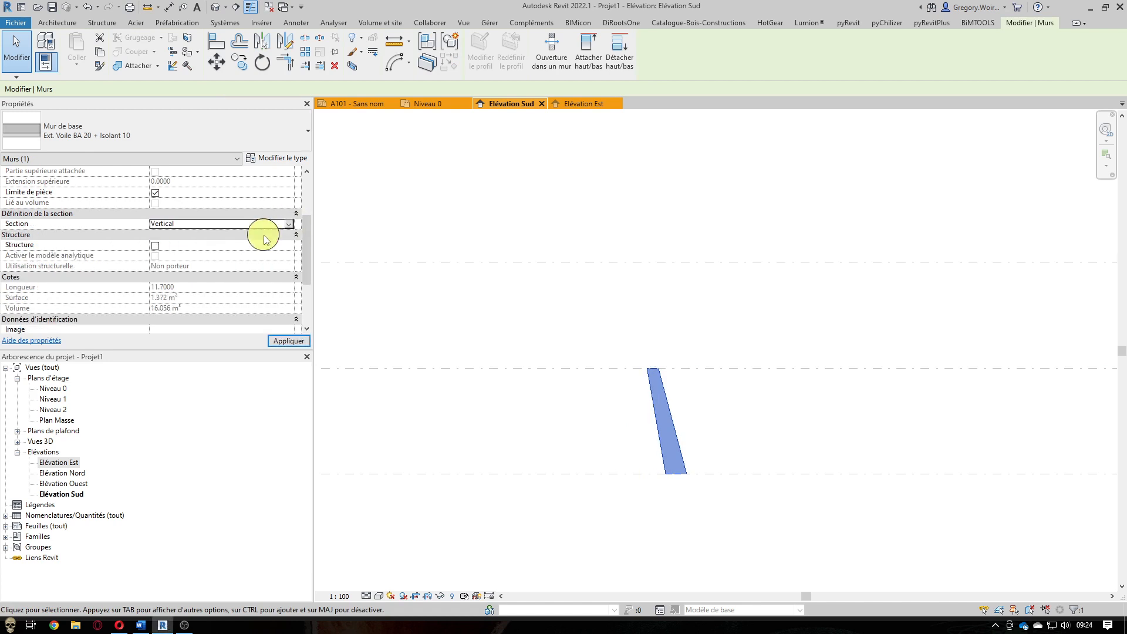
pyautogui.click(299, 339)
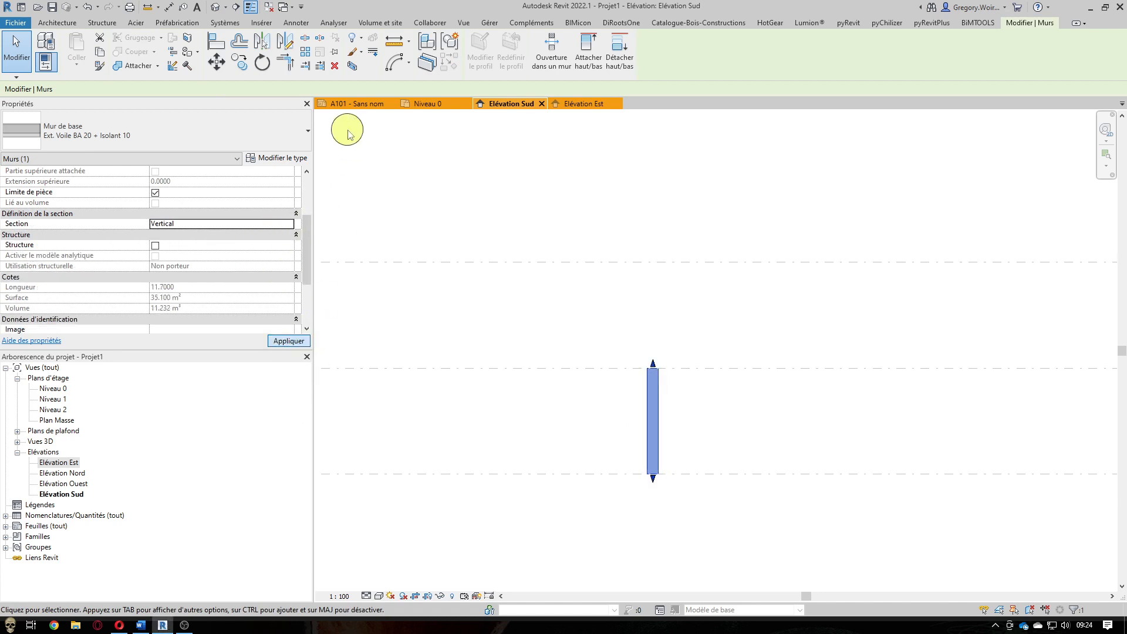
# Shorten the wall to 11.60 in the Niveau 0 floor plan by moving its lower end up.
pyautogui.click(366, 104)
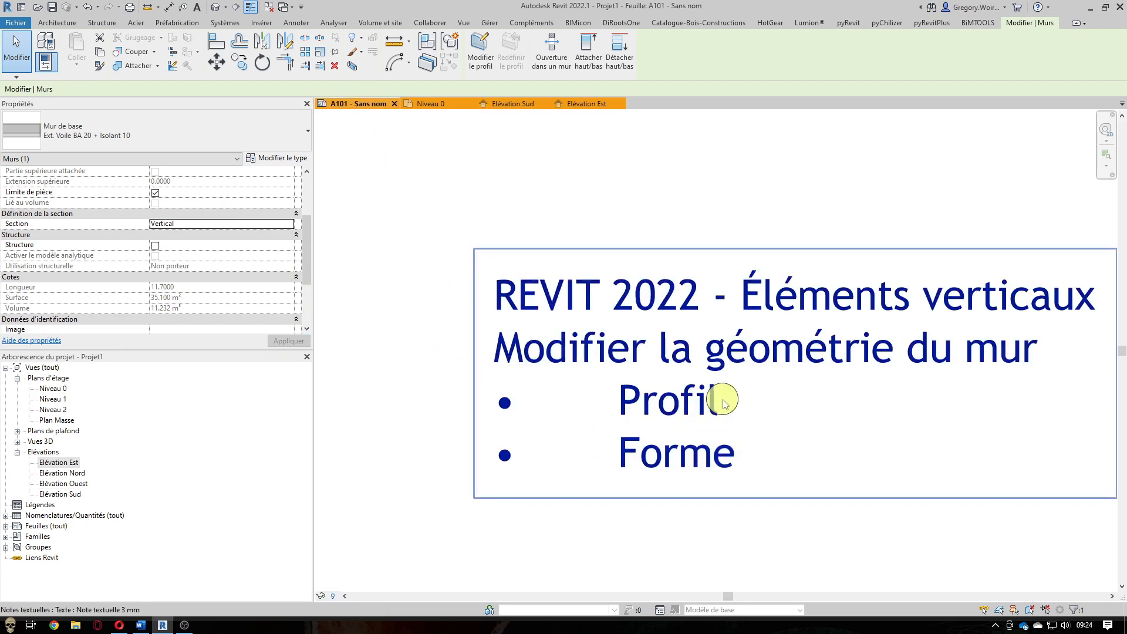
pyautogui.click(507, 104)
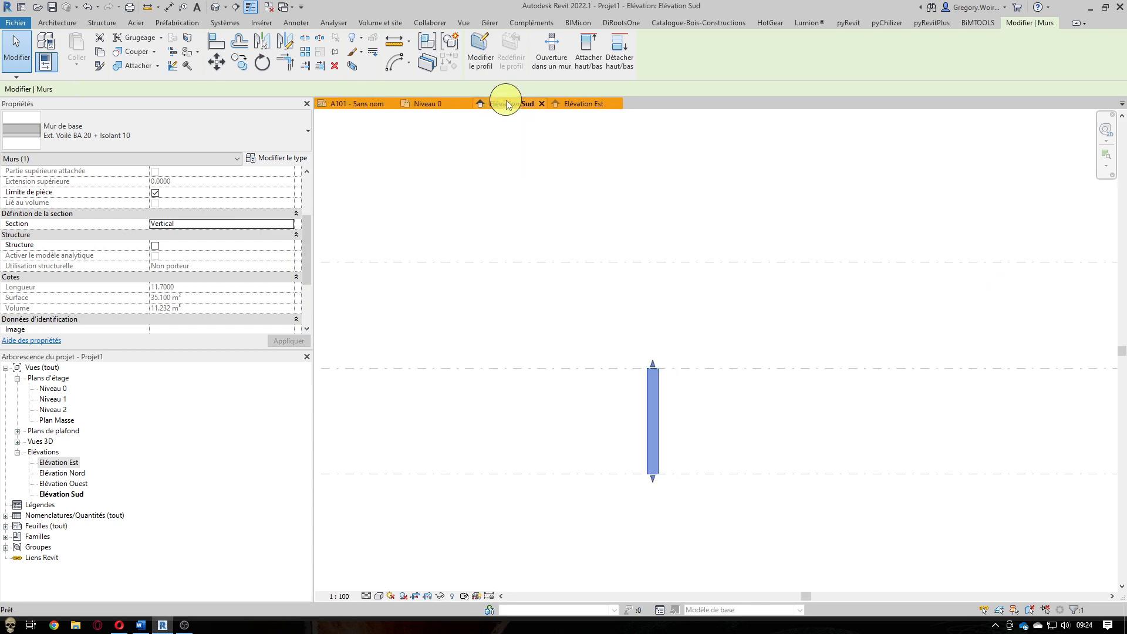
pyautogui.click(424, 104)
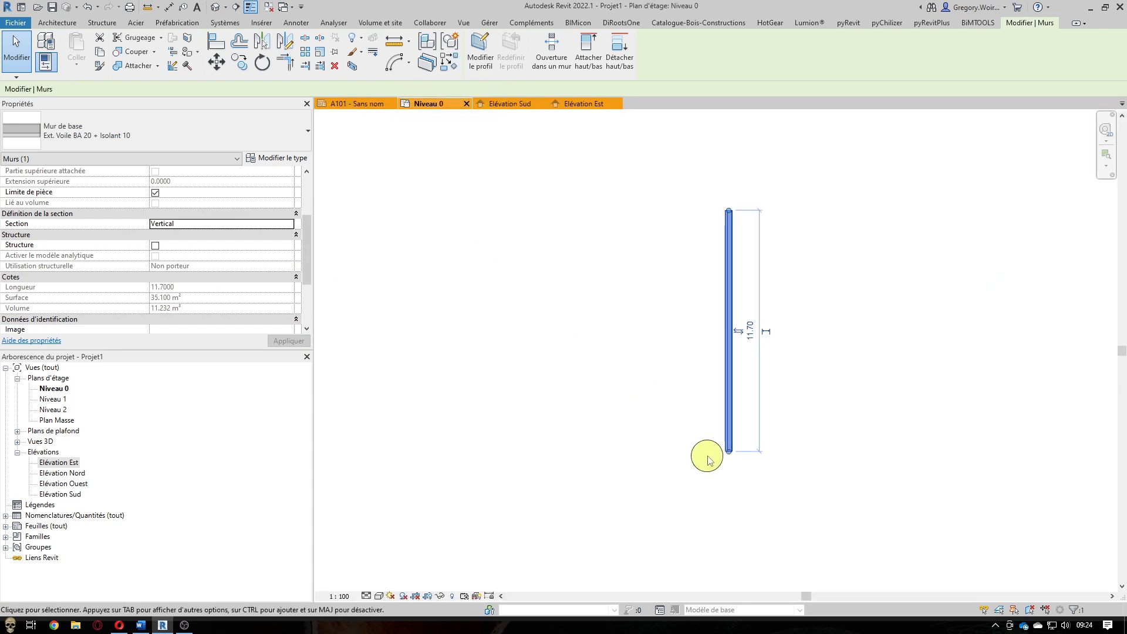
pyautogui.click(828, 486)
pyautogui.moveTo(729, 452); pyautogui.dragTo(730, 449)
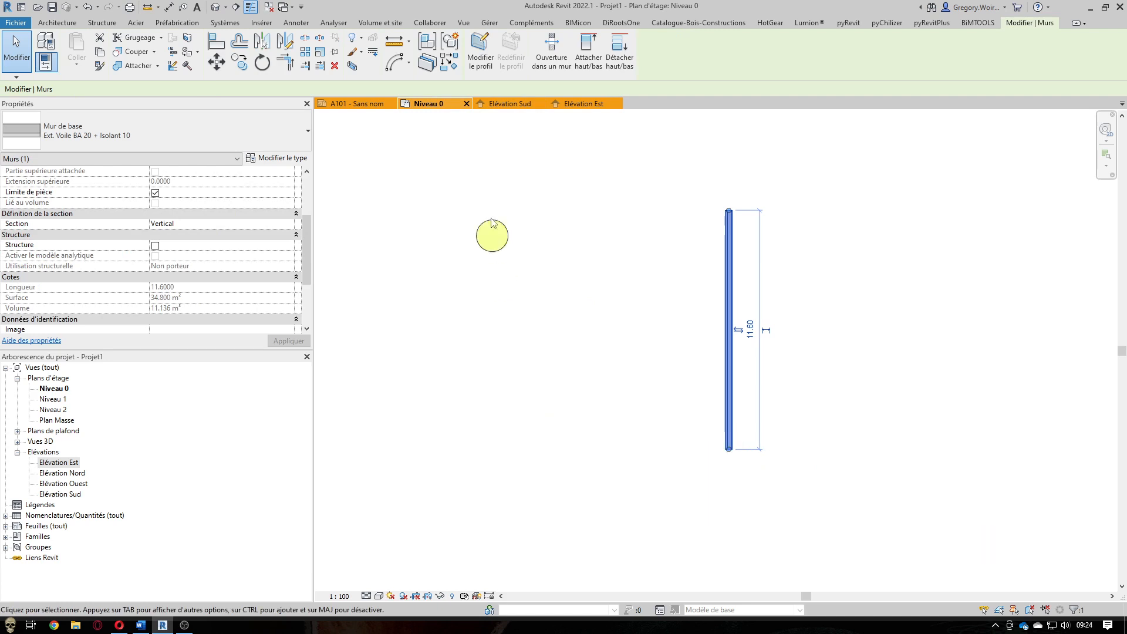
# Select the wall in the Elévation Est view and open its profile for editing.
pyautogui.click(500, 105)
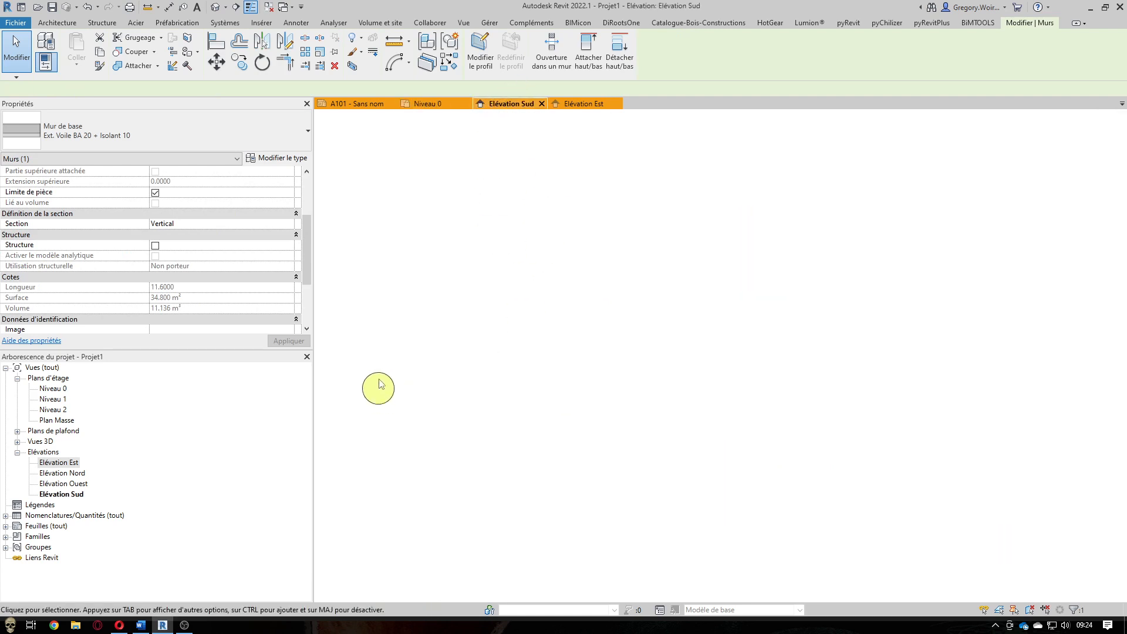
pyautogui.click(599, 105)
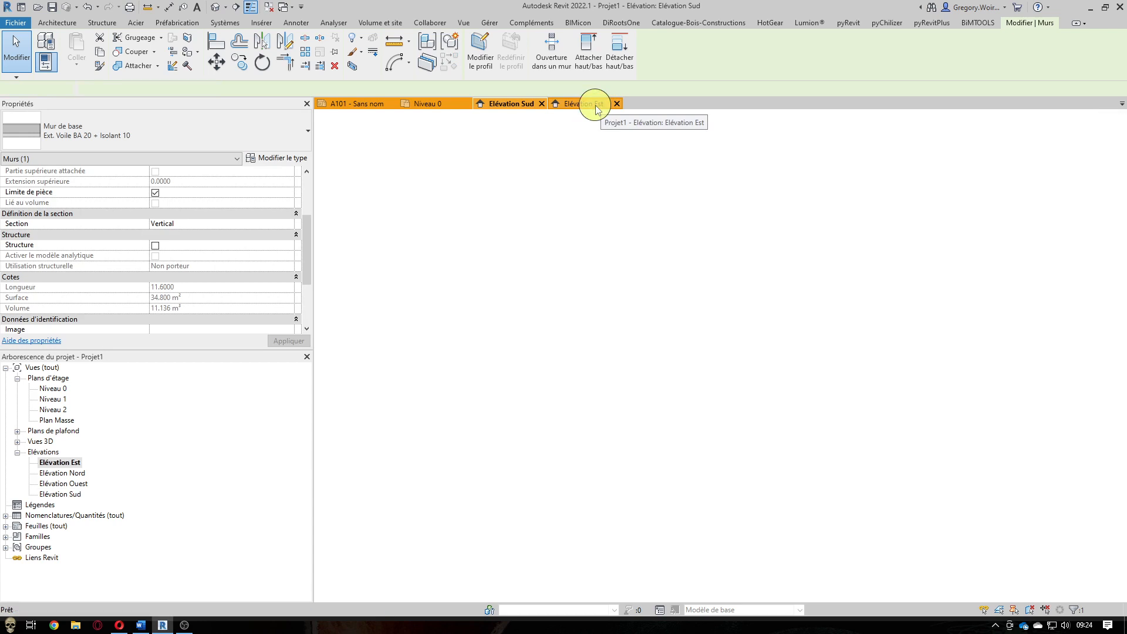
pyautogui.click(574, 516)
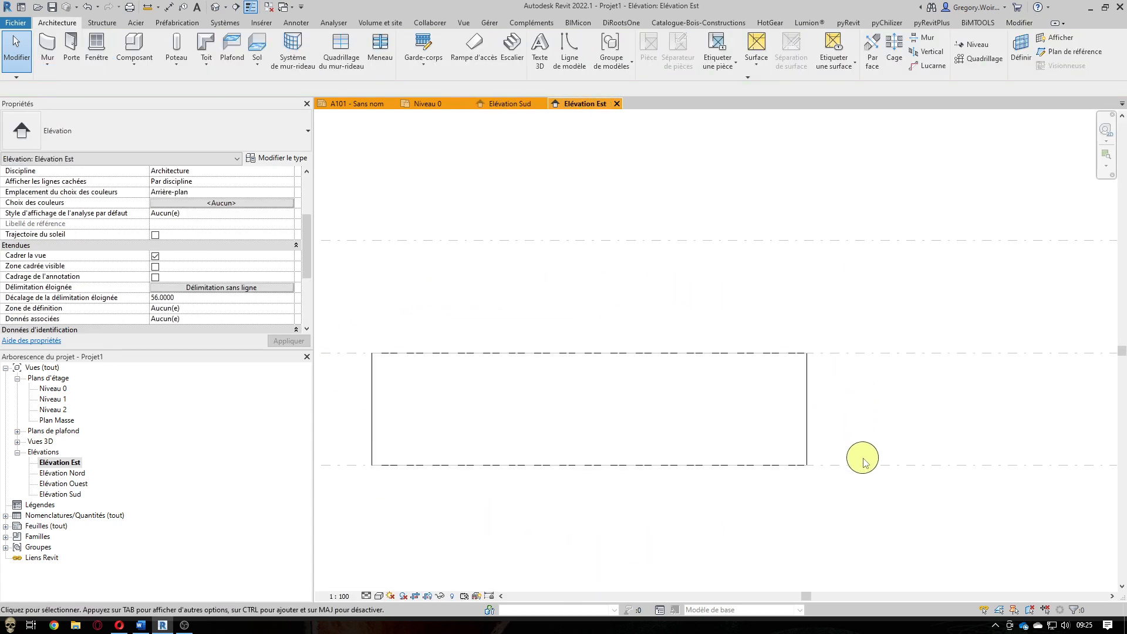
pyautogui.click(695, 357)
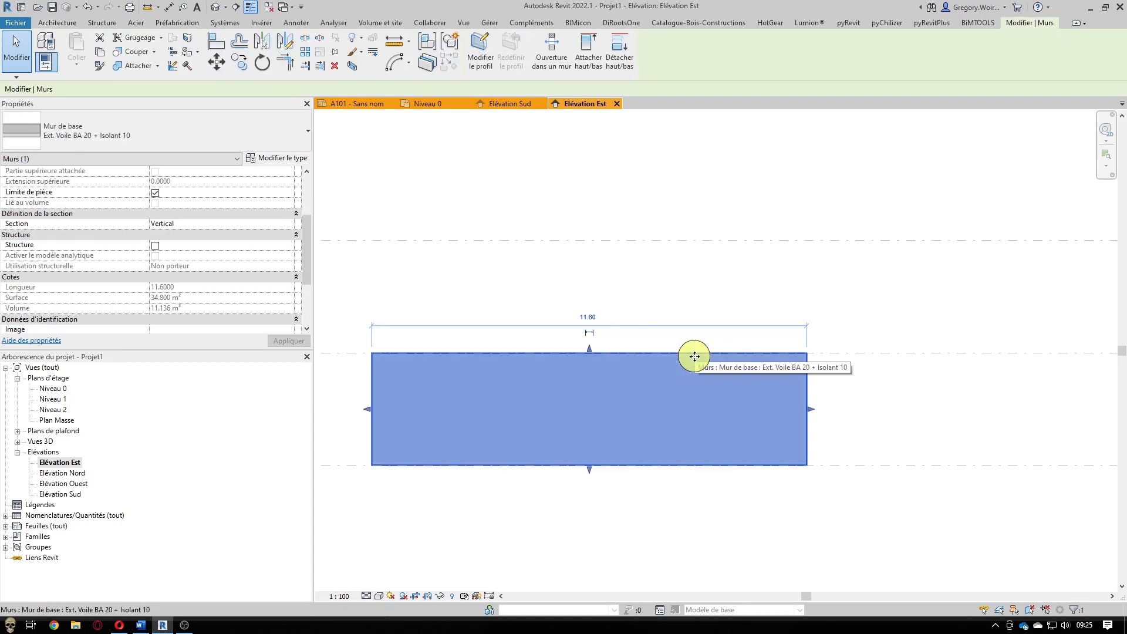
pyautogui.click(479, 57)
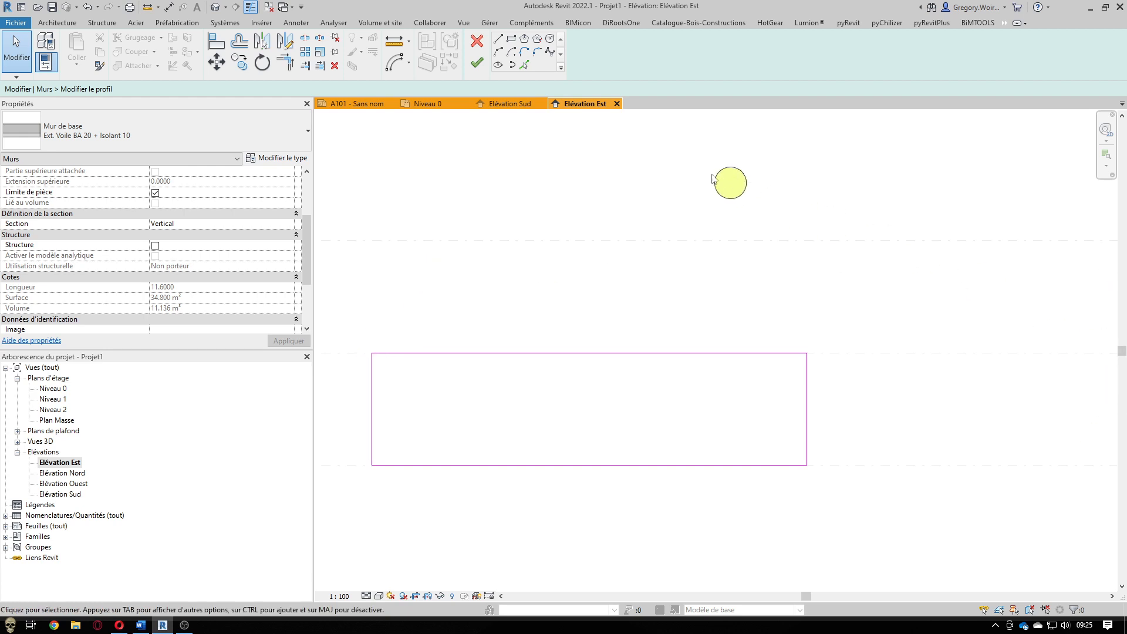
# Sketch a chained zigzag line from the profile's upper left corner to its upper right corner, ending with a segment beyond the right edge.
pyautogui.click(497, 39)
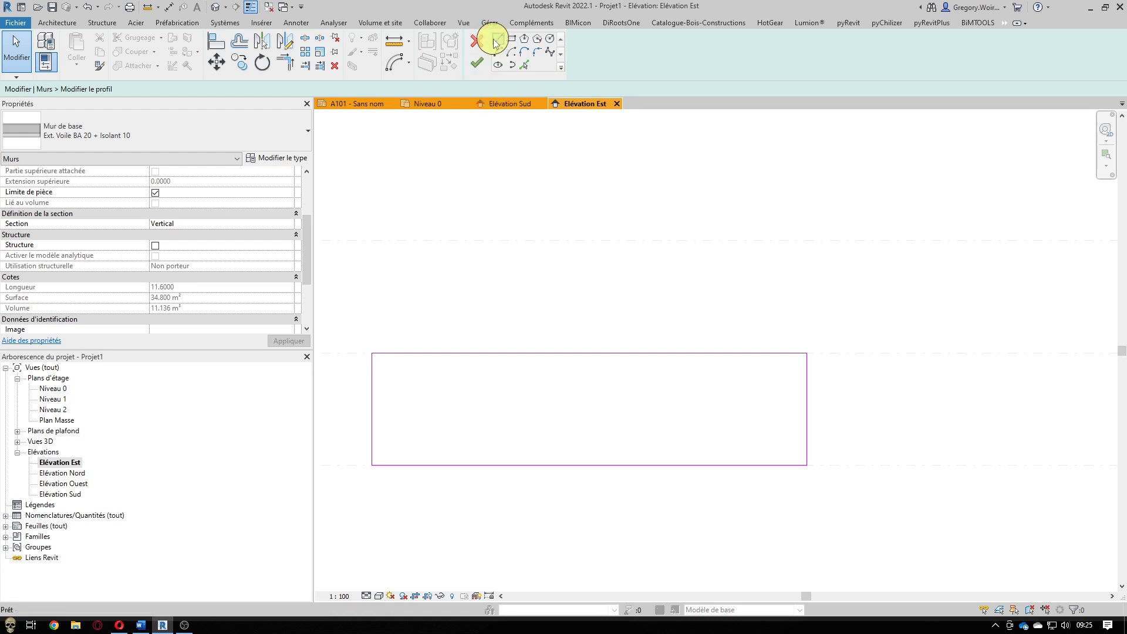
pyautogui.click(373, 352)
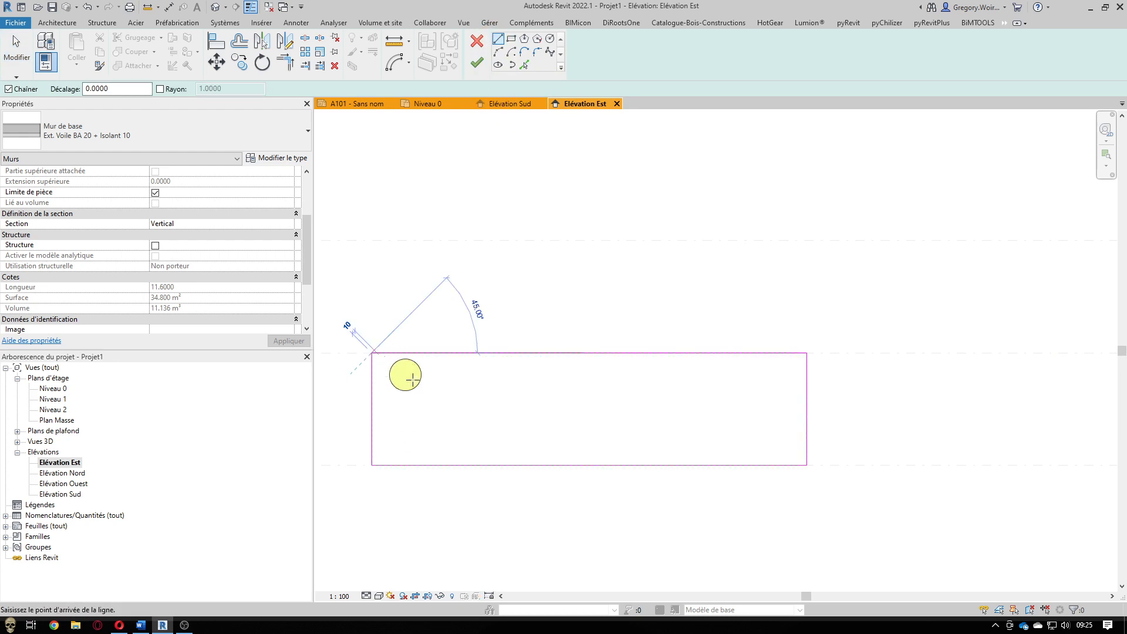
pyautogui.click(431, 411)
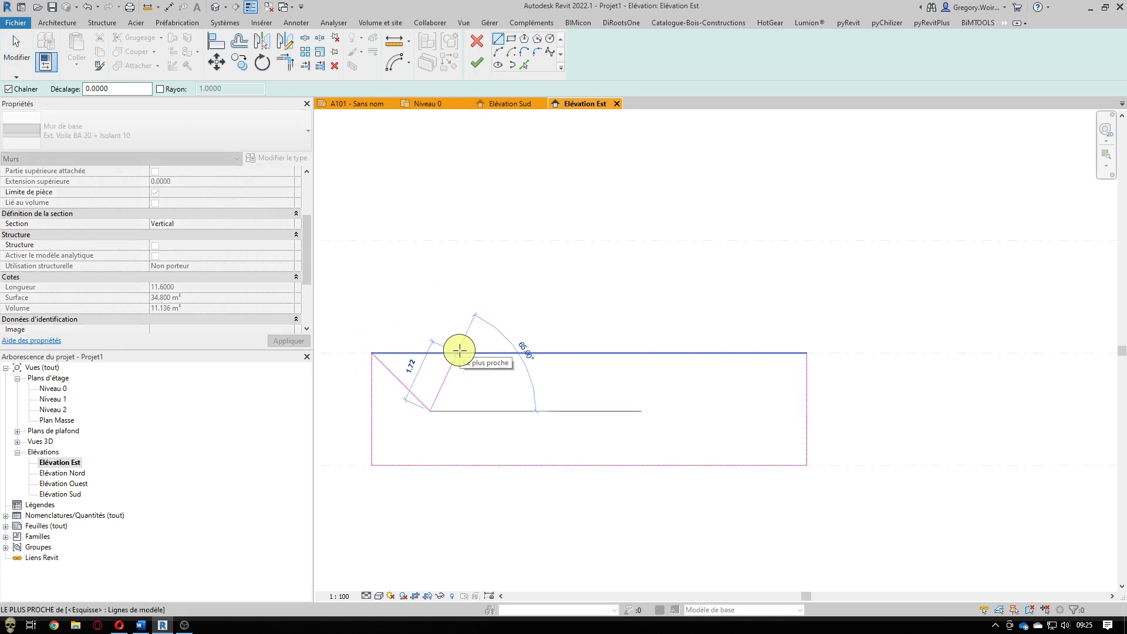
pyautogui.click(479, 309)
pyautogui.click(577, 391)
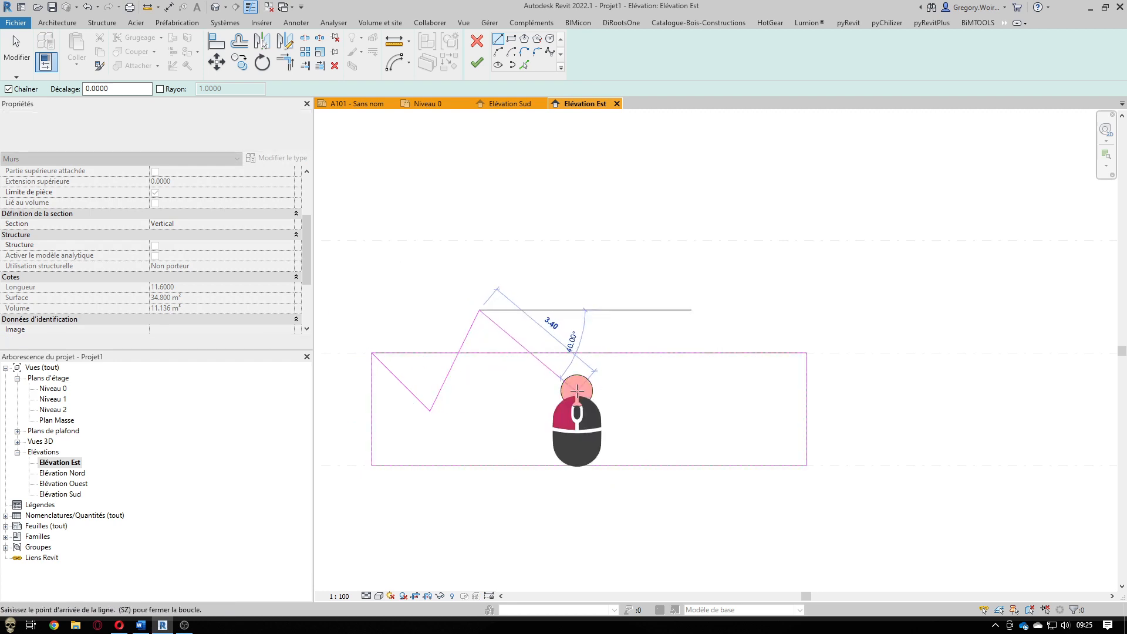
pyautogui.click(669, 271)
pyautogui.click(773, 392)
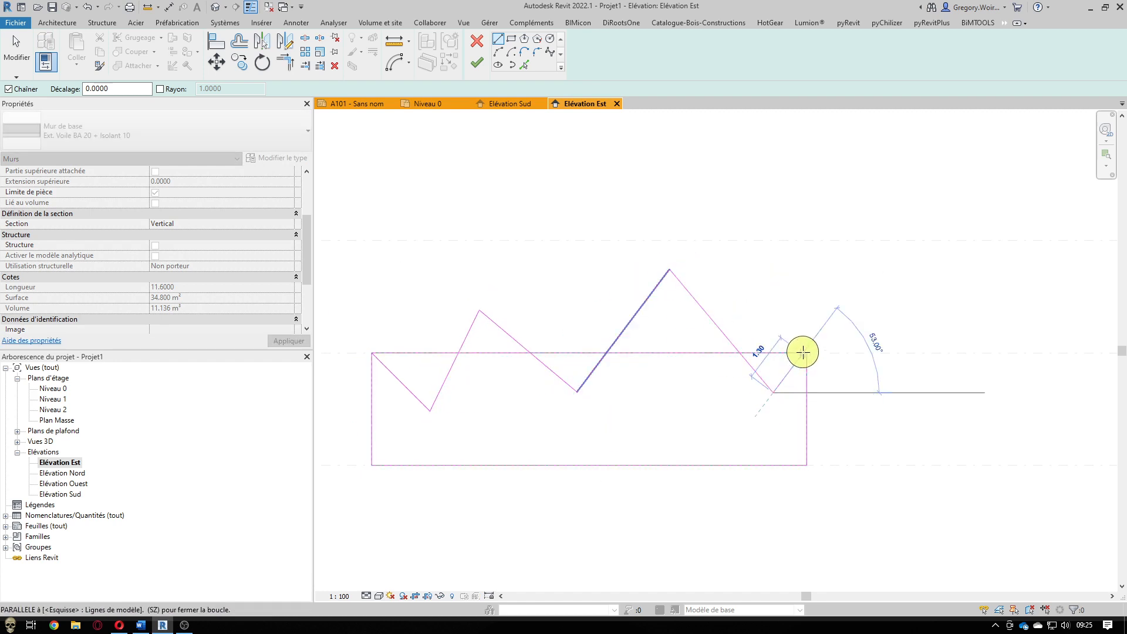
pyautogui.click(805, 354)
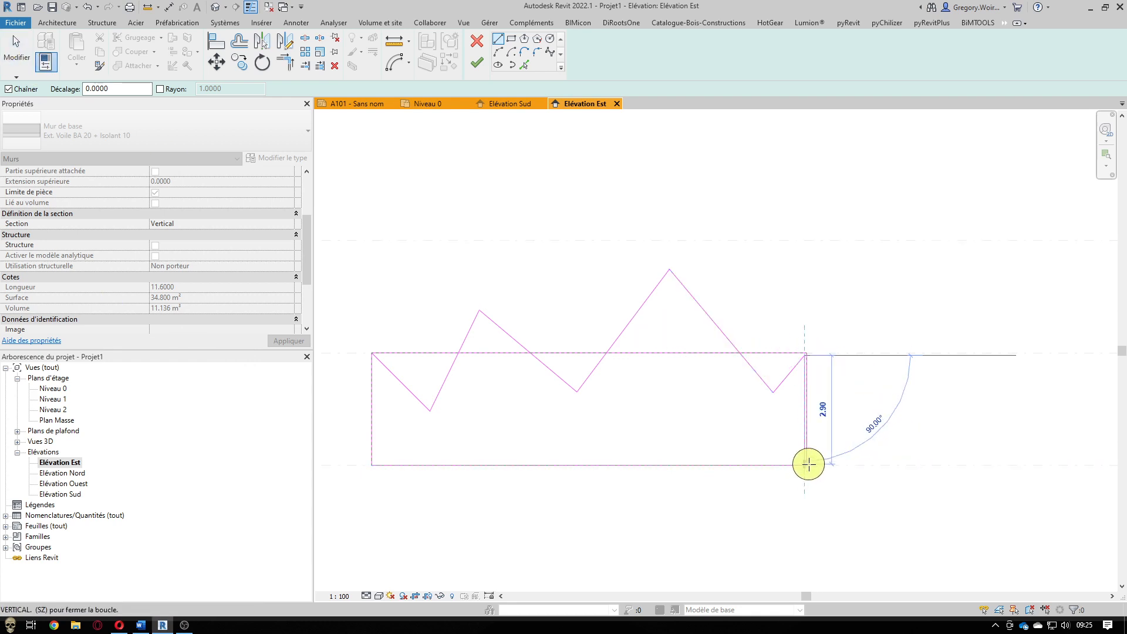
pyautogui.click(851, 391)
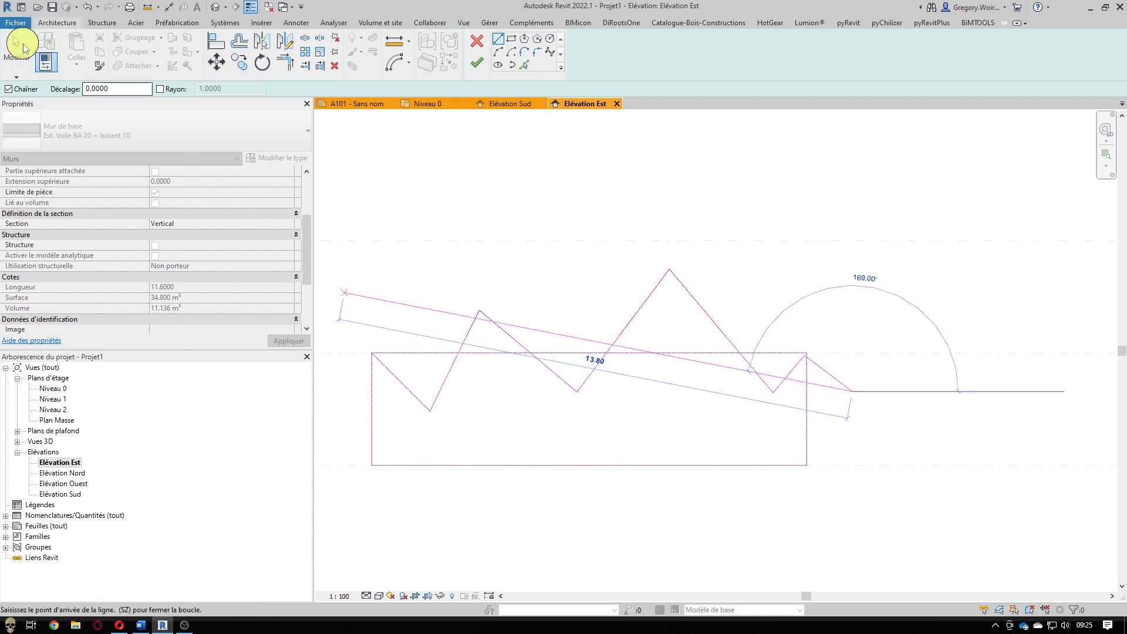
pyautogui.click(23, 48)
# Delete the profile's original straight top edge and trim the overshooting segment to the right edge, completing the wall profile.
pyautogui.click(589, 354)
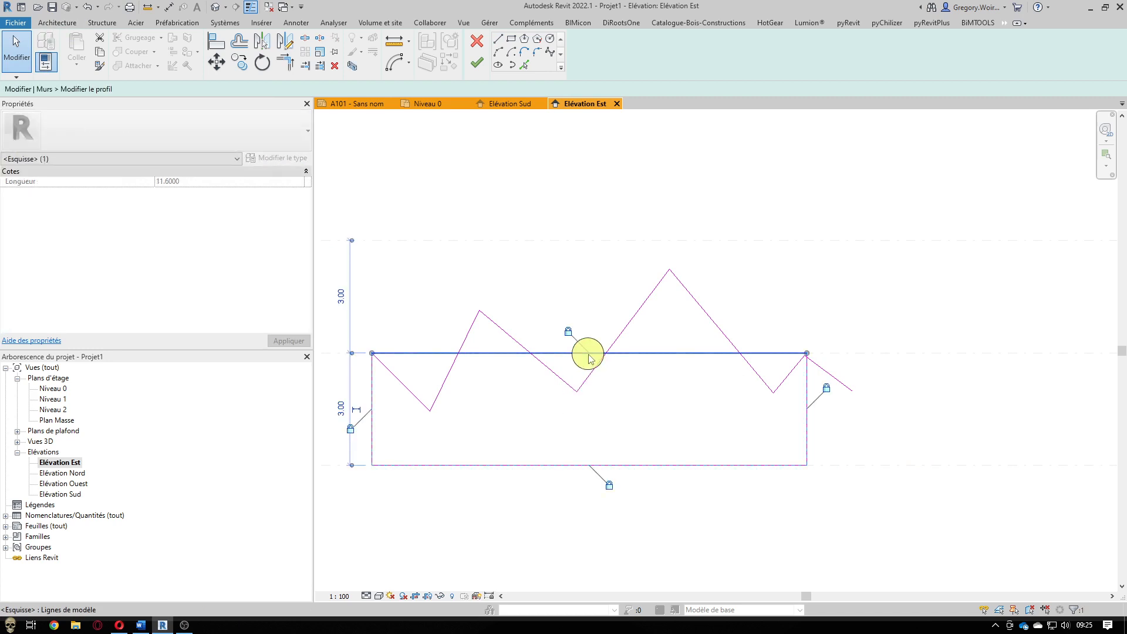
pyautogui.press('Delete')
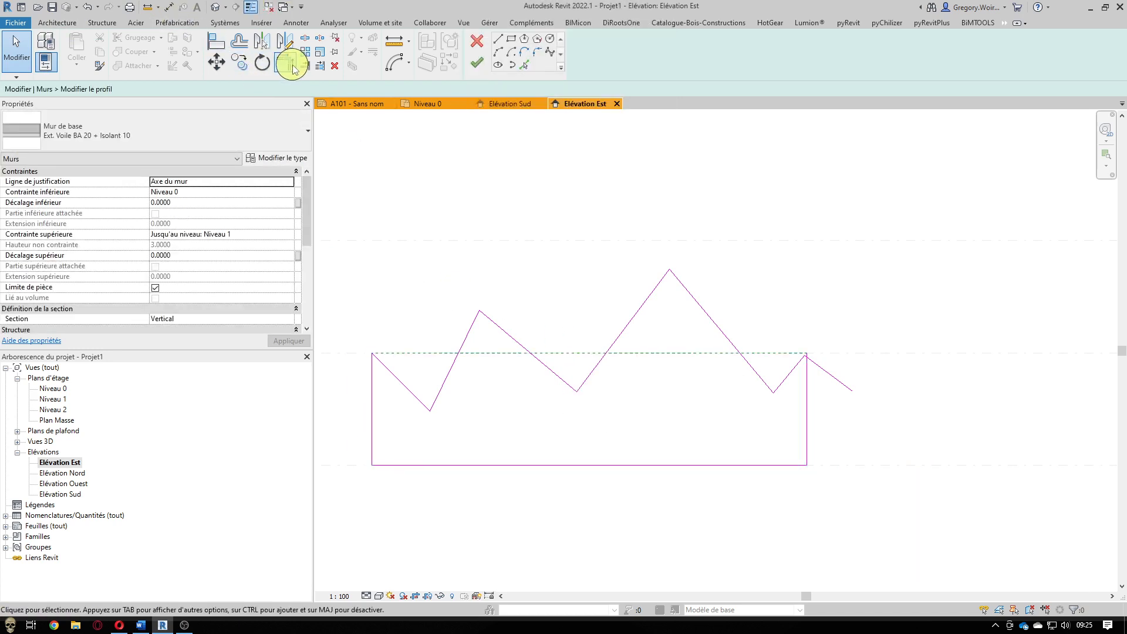
pyautogui.click(292, 66)
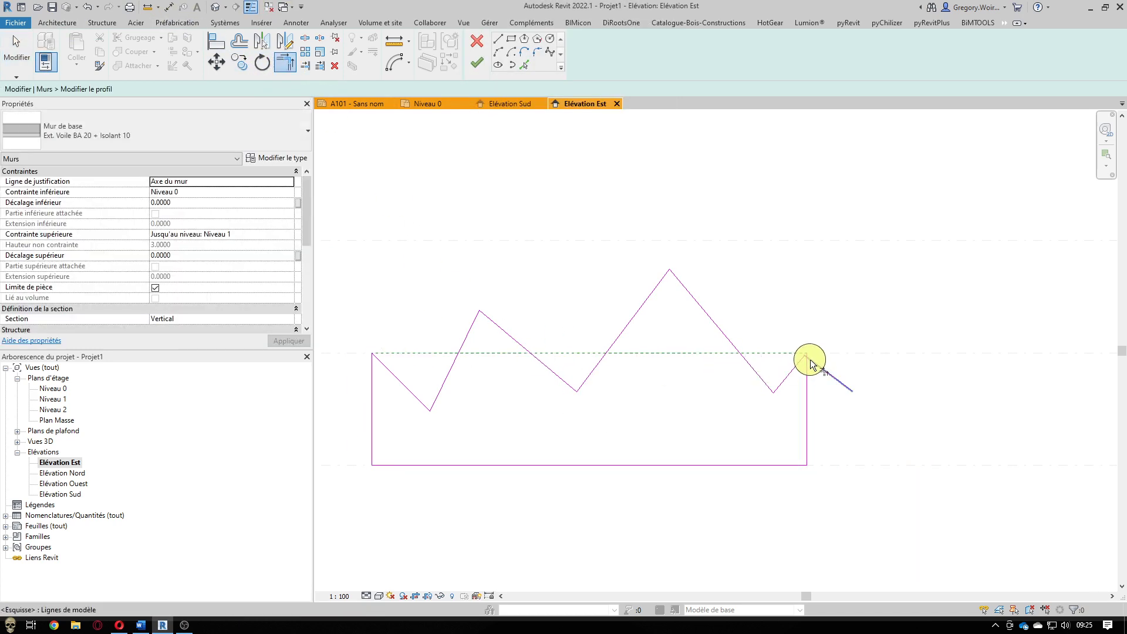
pyautogui.scroll(5, 811, 364)
pyautogui.click(763, 332)
pyautogui.click(774, 348)
pyautogui.scroll(-2, 871, 421)
pyautogui.scroll(-3, 866, 422)
pyautogui.moveTo(773, 399); pyautogui.dragTo(773, 461, button='middle')
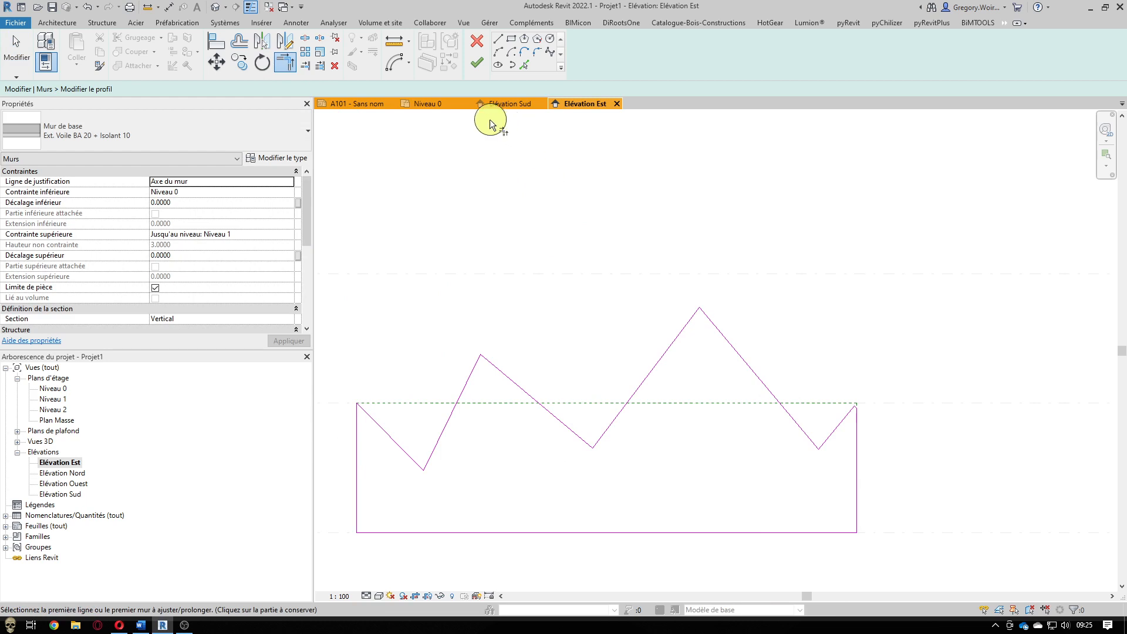
pyautogui.click(477, 63)
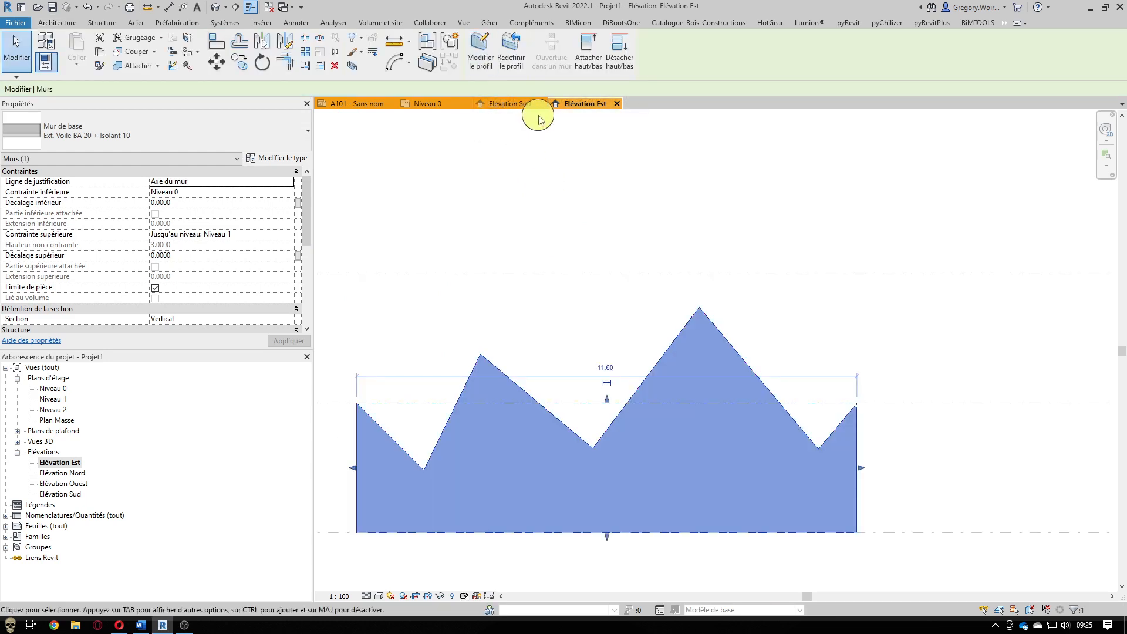
# Open the {3D} view to examine the wall with its zigzag top, and return to sheet A101.
pyautogui.doubleClick(43, 444)
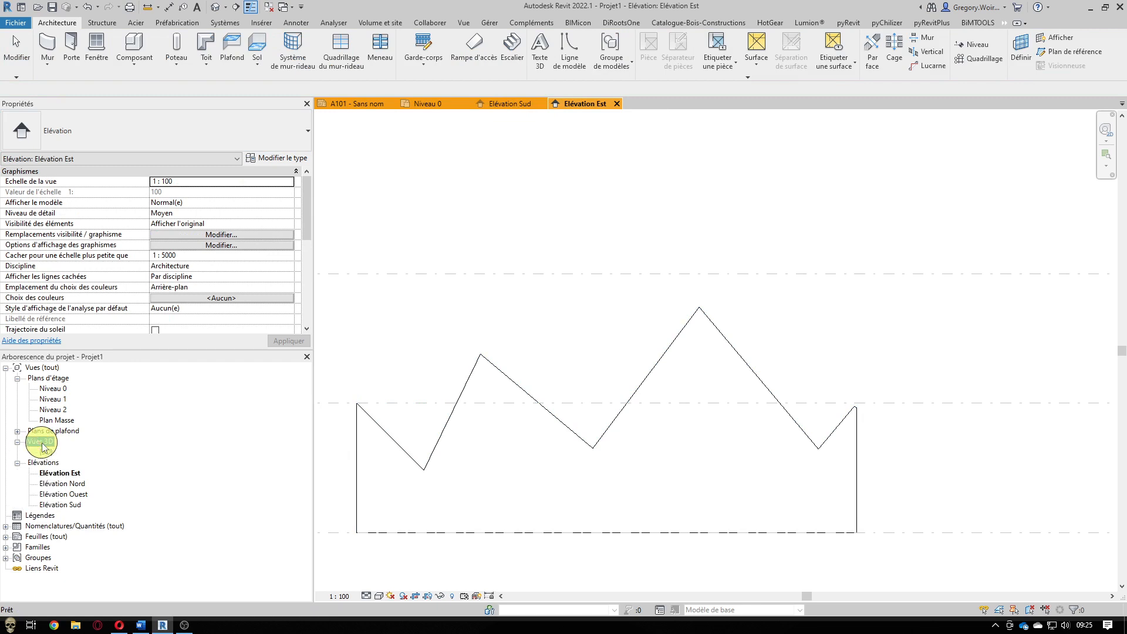
pyautogui.click(49, 444)
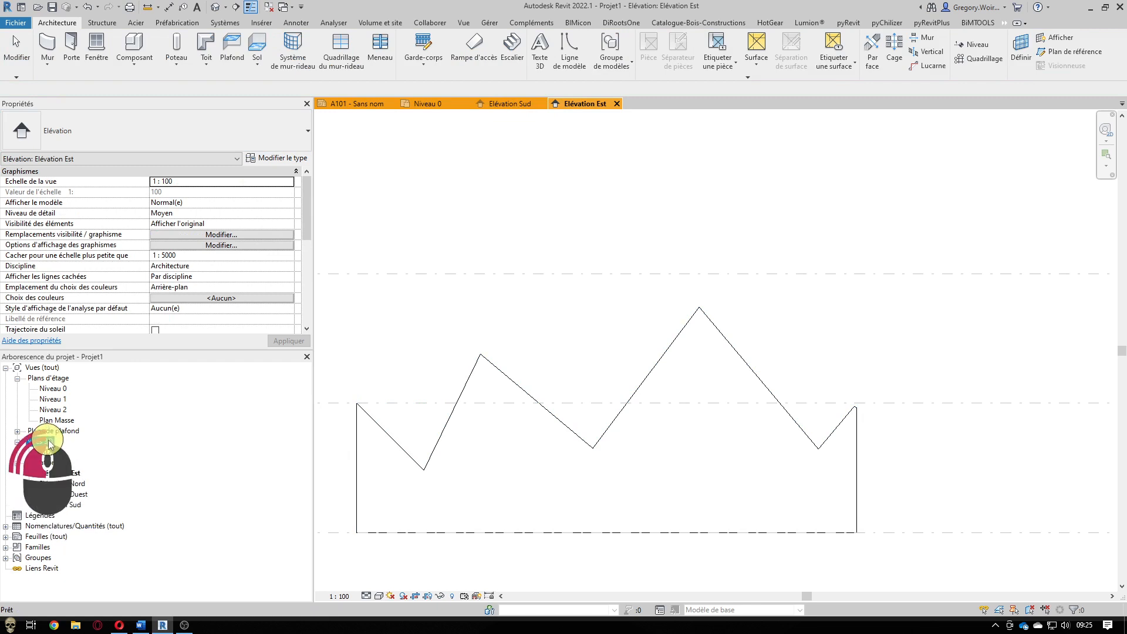
pyautogui.doubleClick(47, 452)
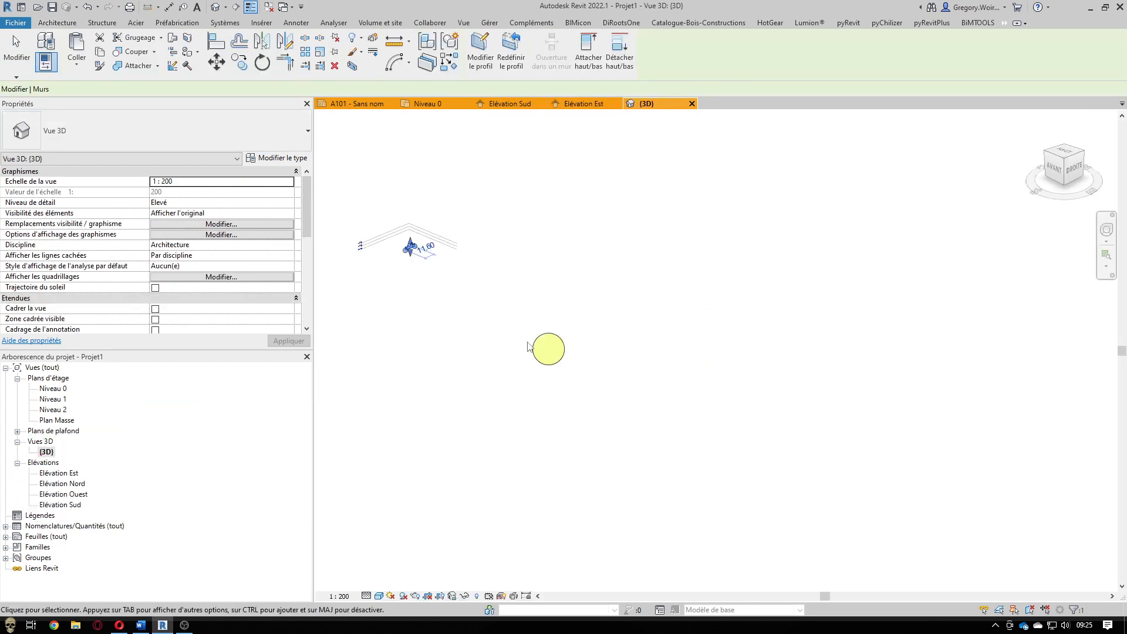
pyautogui.click(377, 258)
pyautogui.scroll(5, 376, 258)
pyautogui.scroll(5, 836, 177)
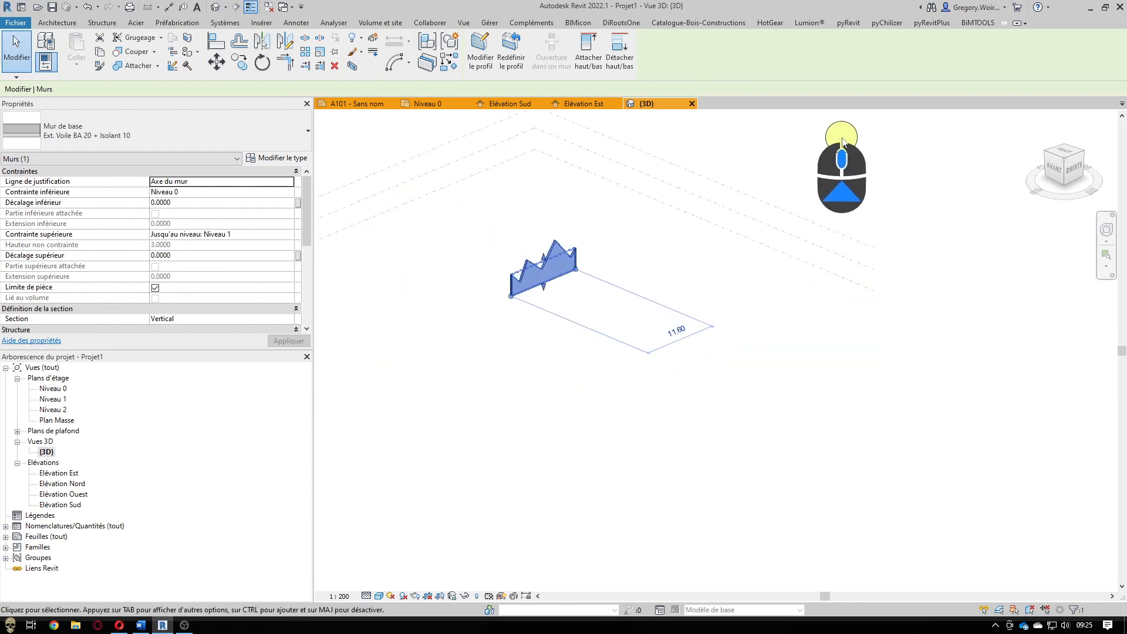
pyautogui.press('Escape')
pyautogui.scroll(2, 474, 201)
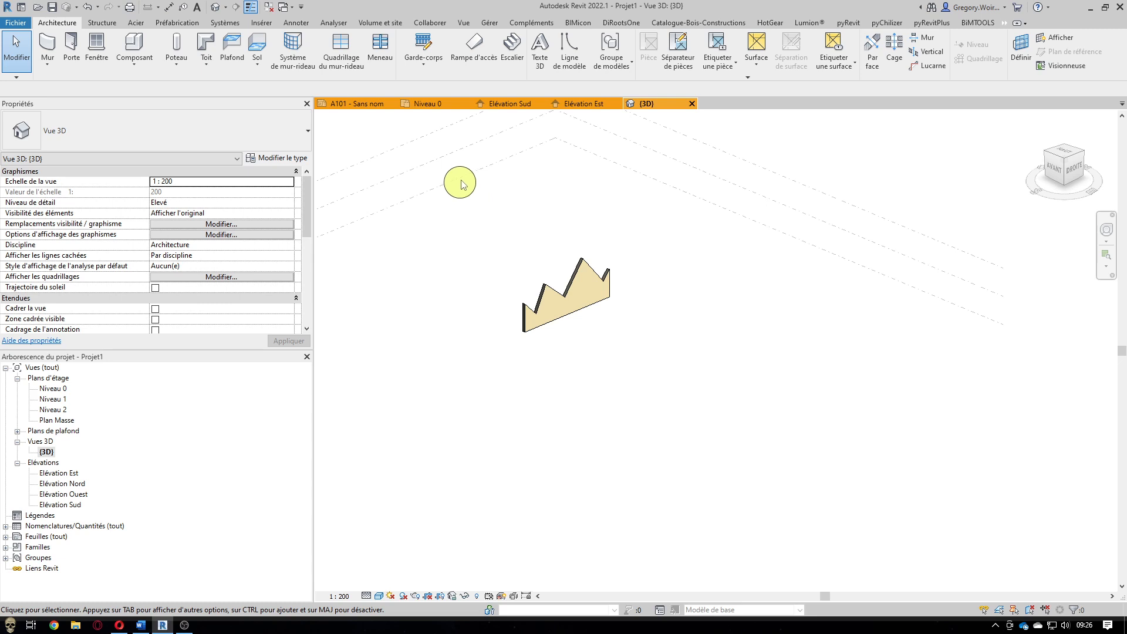
pyautogui.click(338, 104)
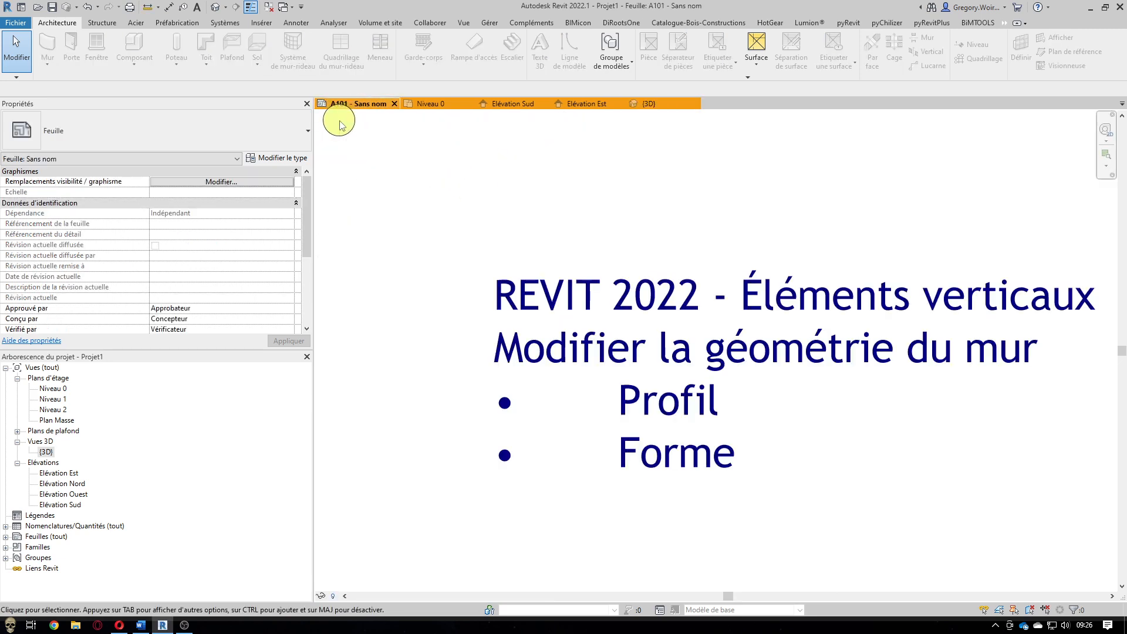